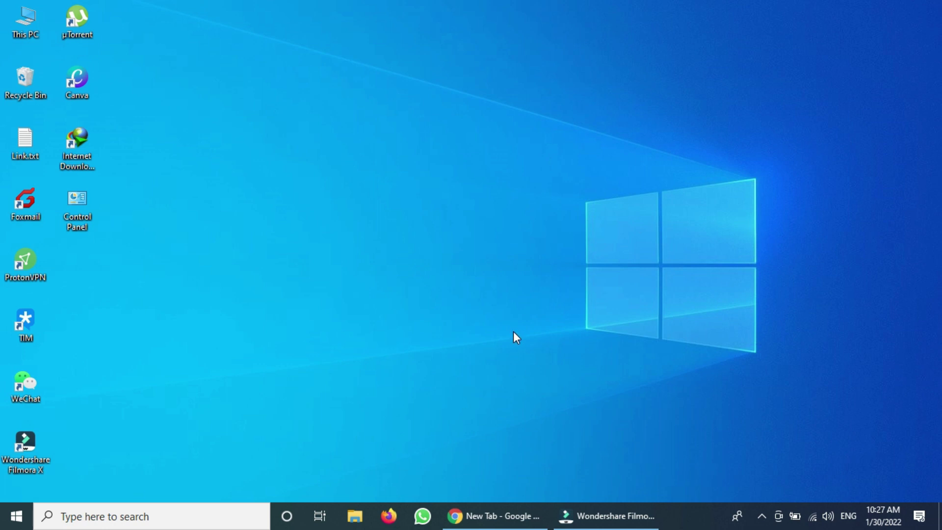
Hide all icons on the desktop
right_click(296, 134)
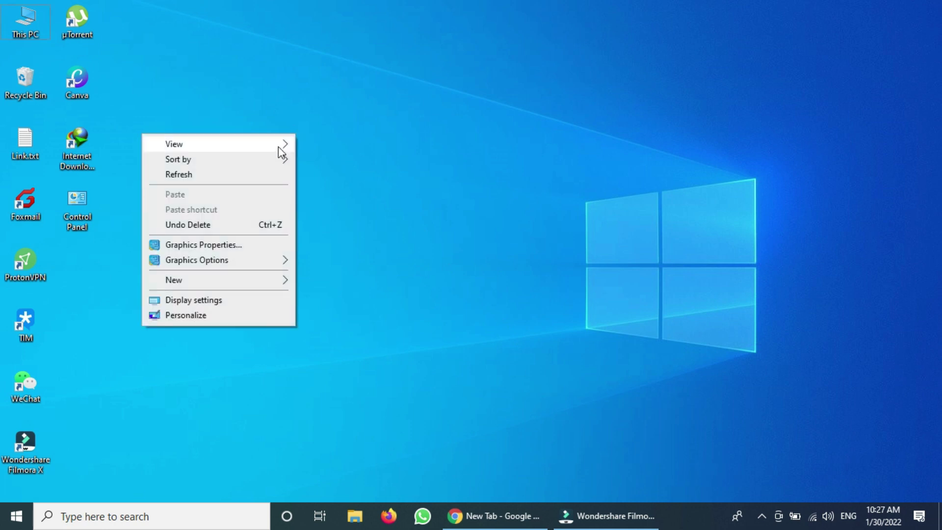
mouse_move(279, 144)
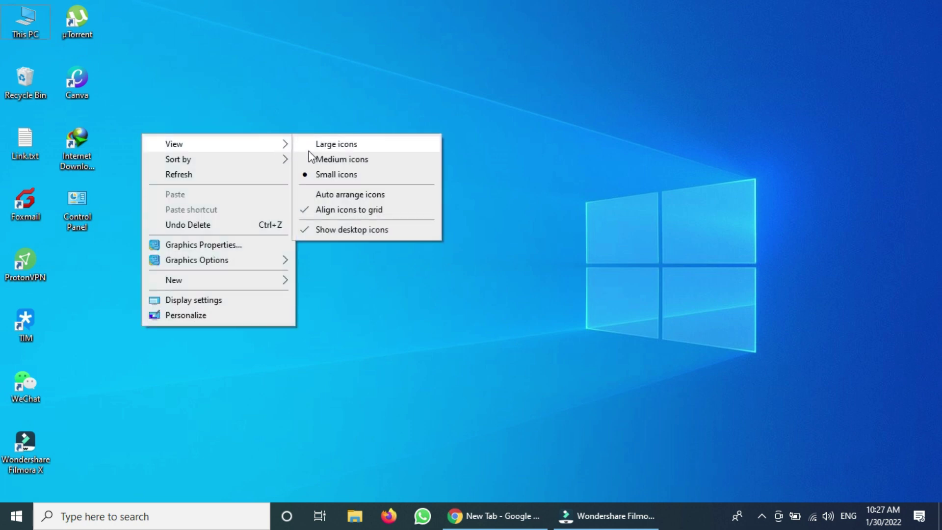
click(355, 231)
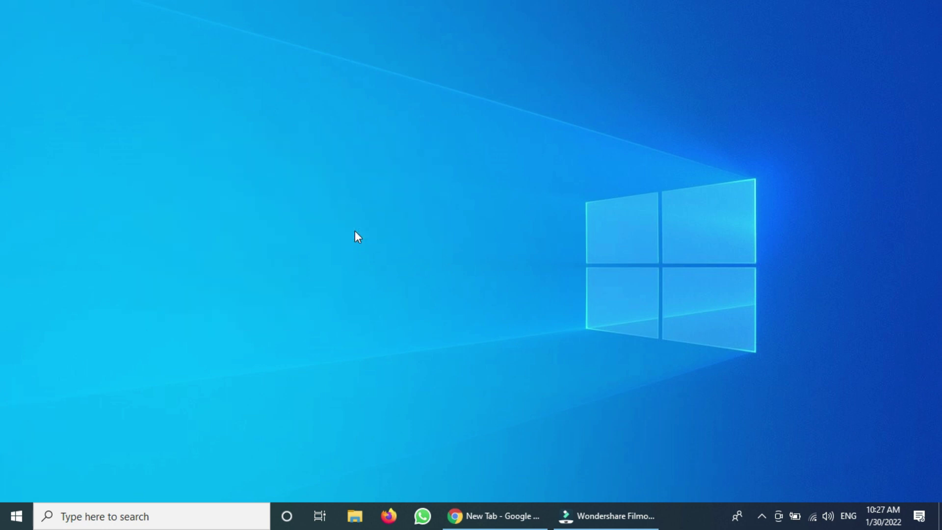
Try to turn the display of the desktop icons back on
right_click(382, 175)
mouse_move(354, 191)
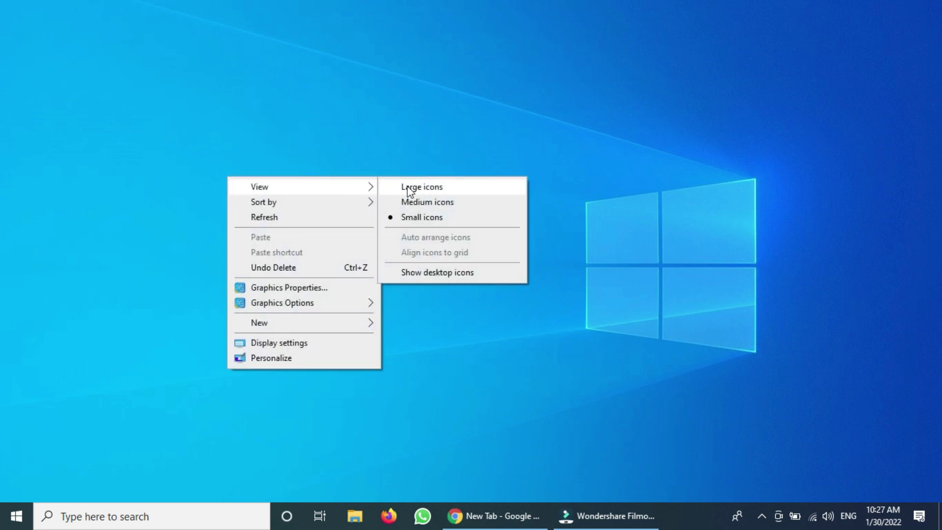
click(438, 273)
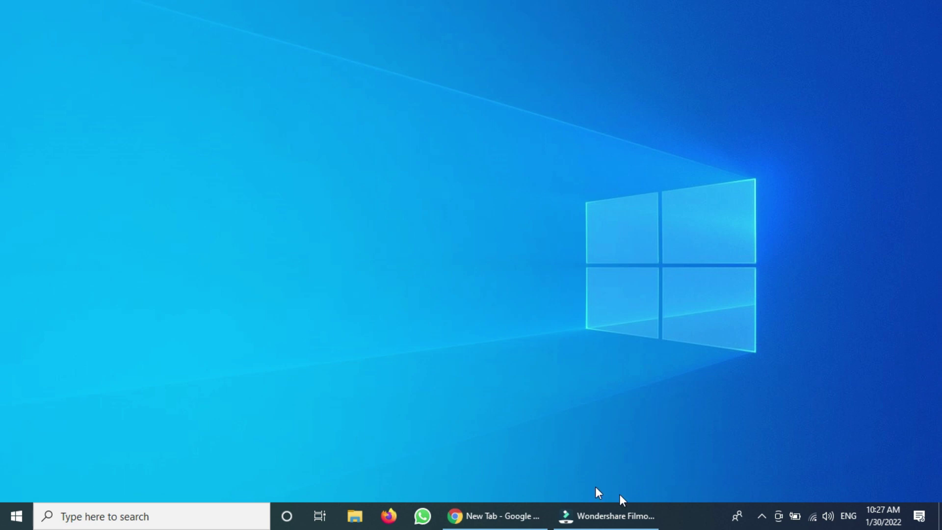
Unlock the taskbar so that its contents can be rearranged
right_click(700, 517)
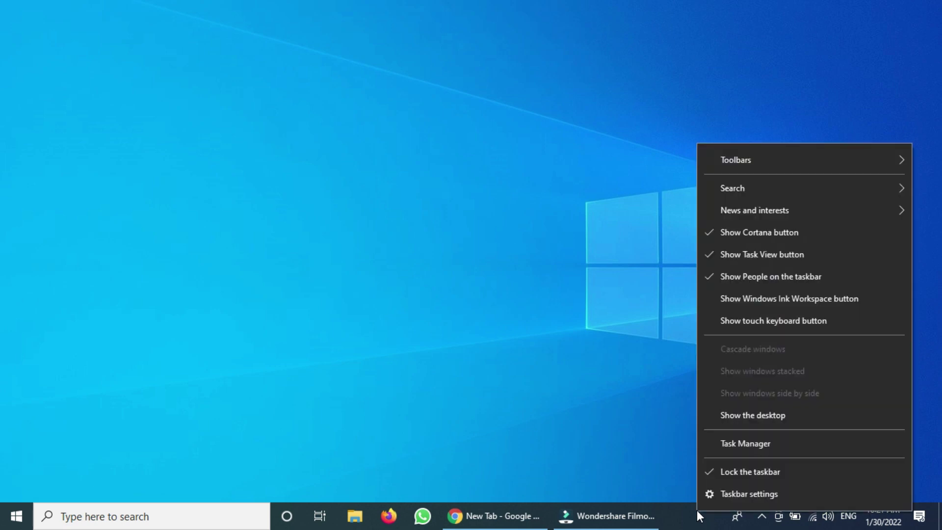
click(727, 475)
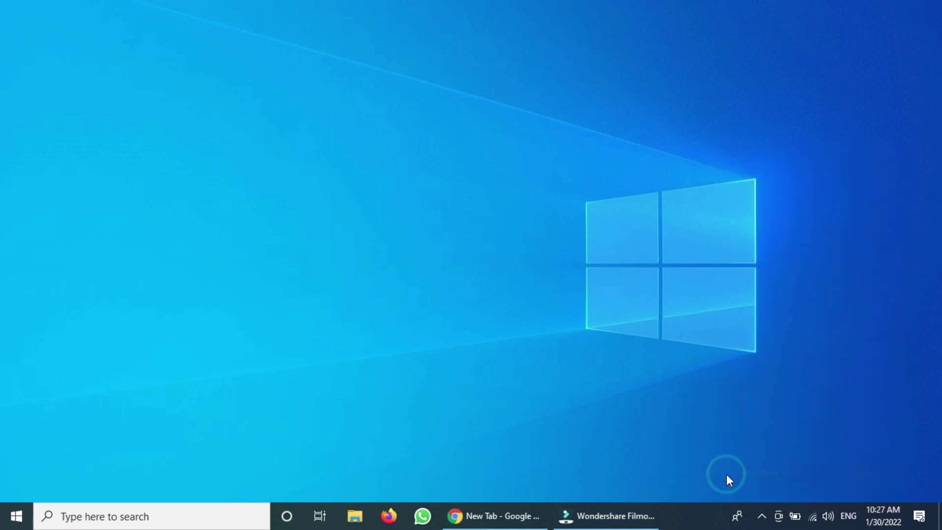
right_click(677, 516)
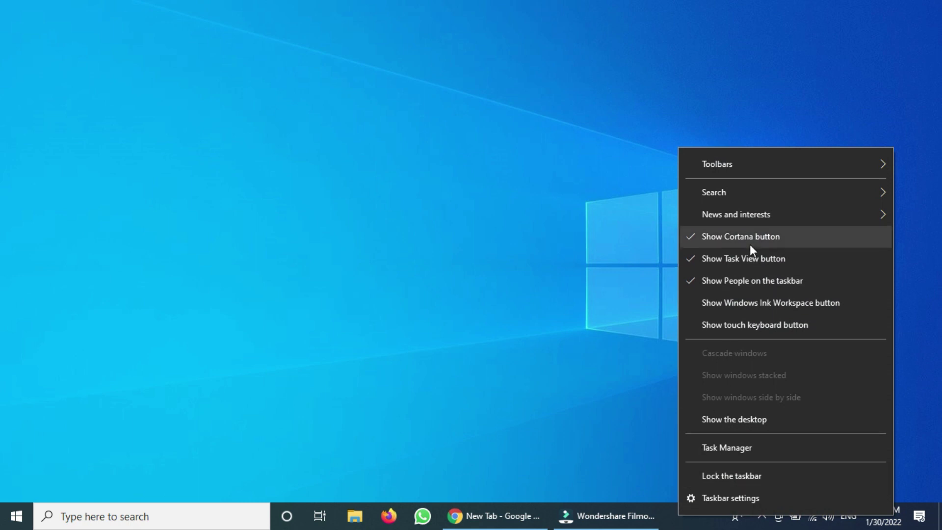
click(260, 255)
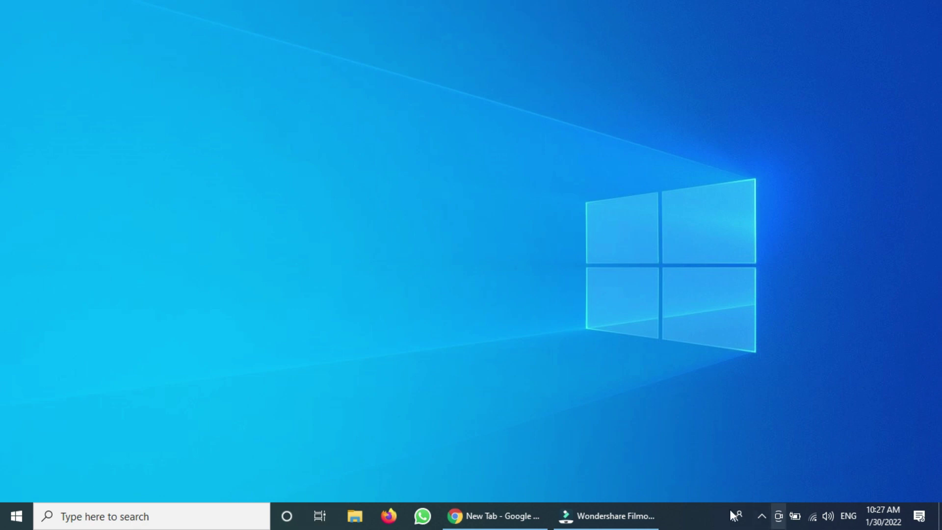
Remove the People, Task View and Cortana buttons from the taskbar
right_click(683, 514)
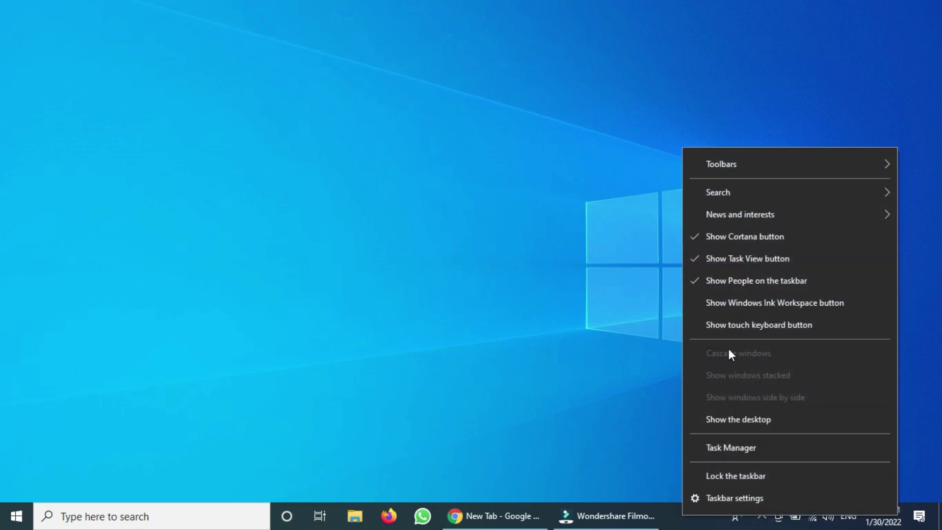
click(767, 281)
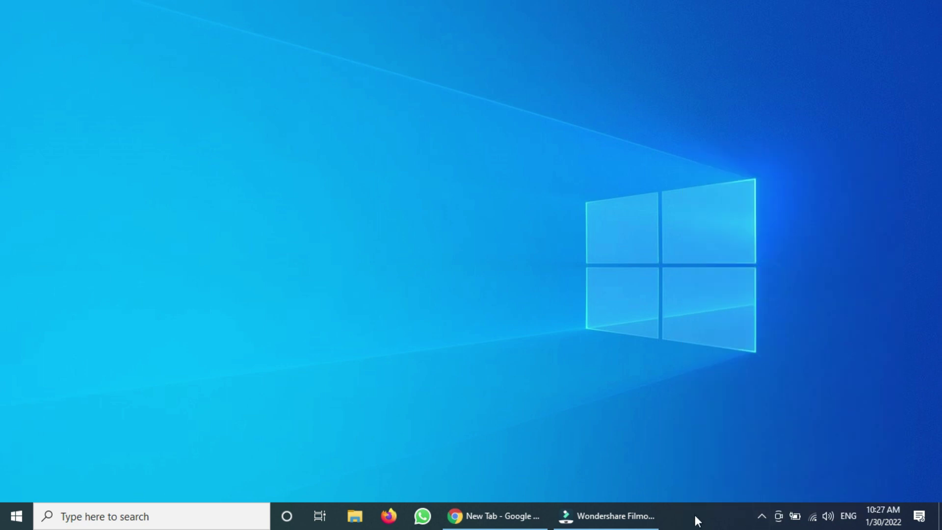
right_click(695, 514)
click(760, 261)
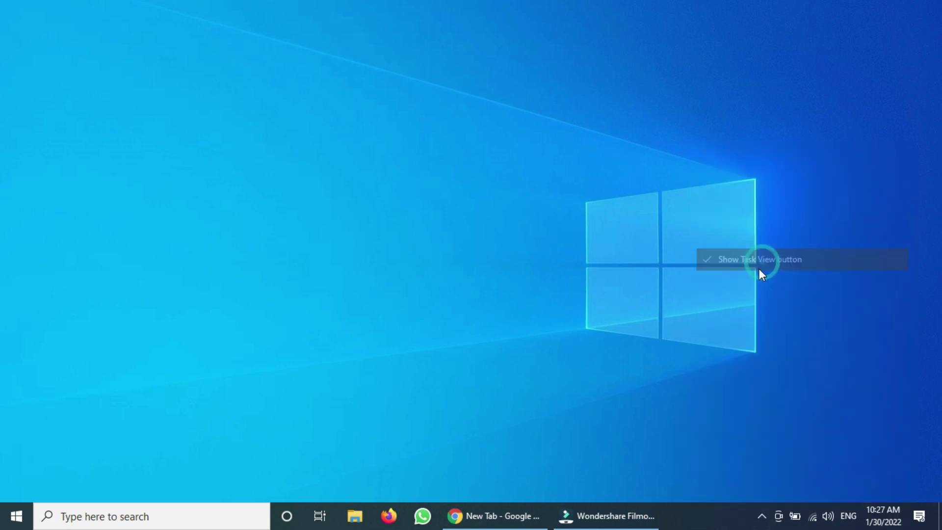
right_click(688, 516)
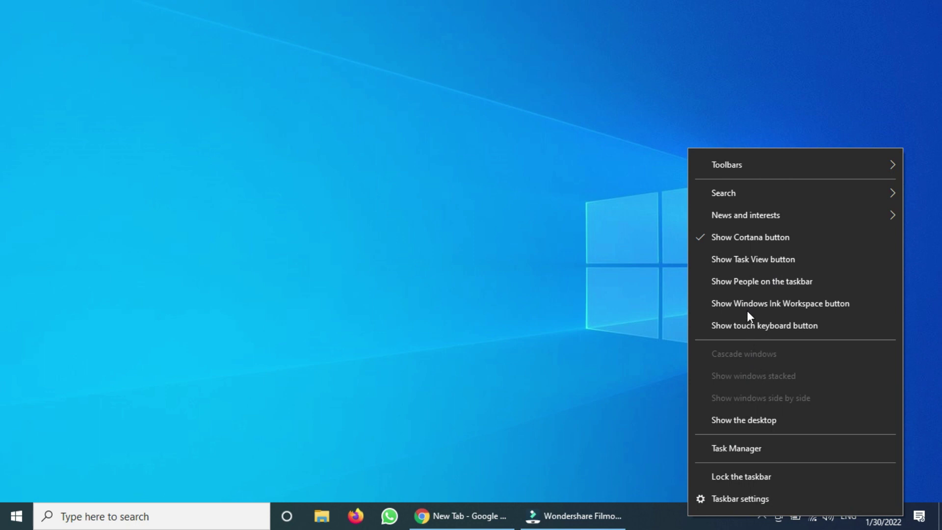
click(735, 238)
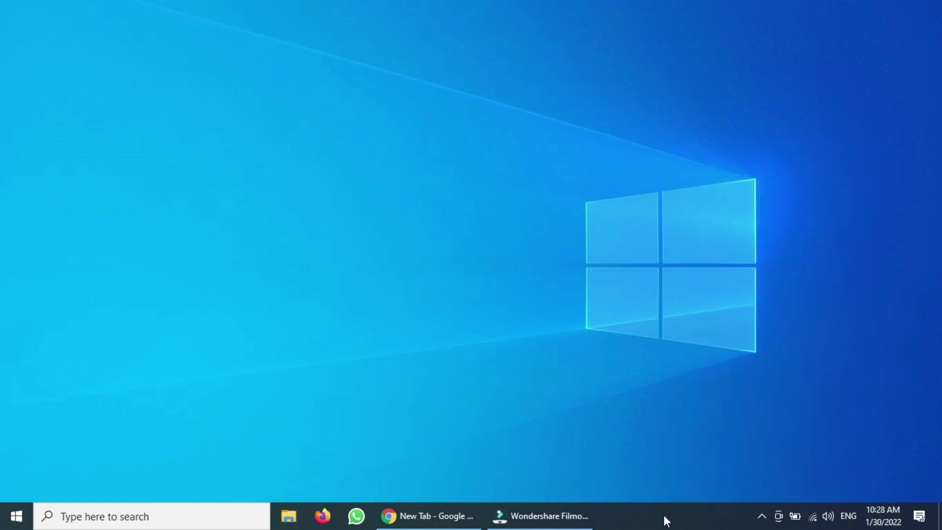
Set the taskbar's search display to Hidden
right_click(665, 519)
mouse_move(768, 158)
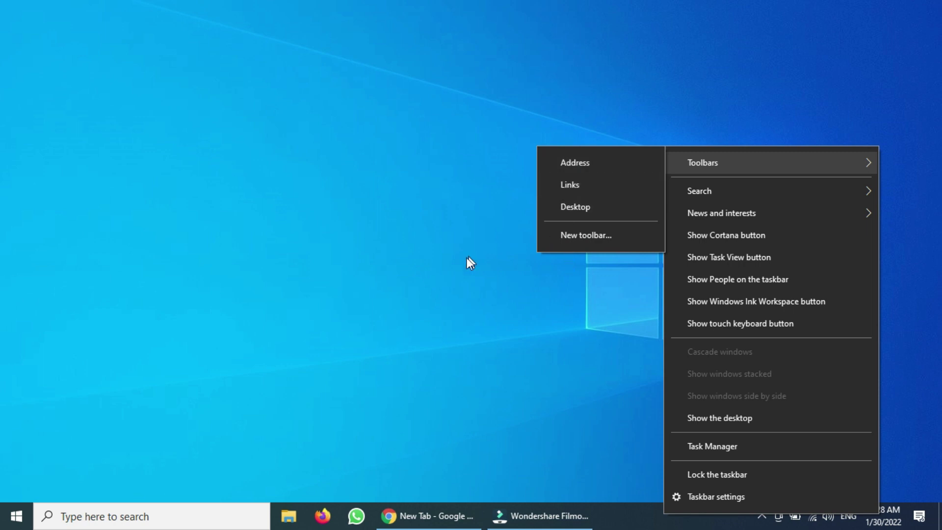
mouse_move(775, 190)
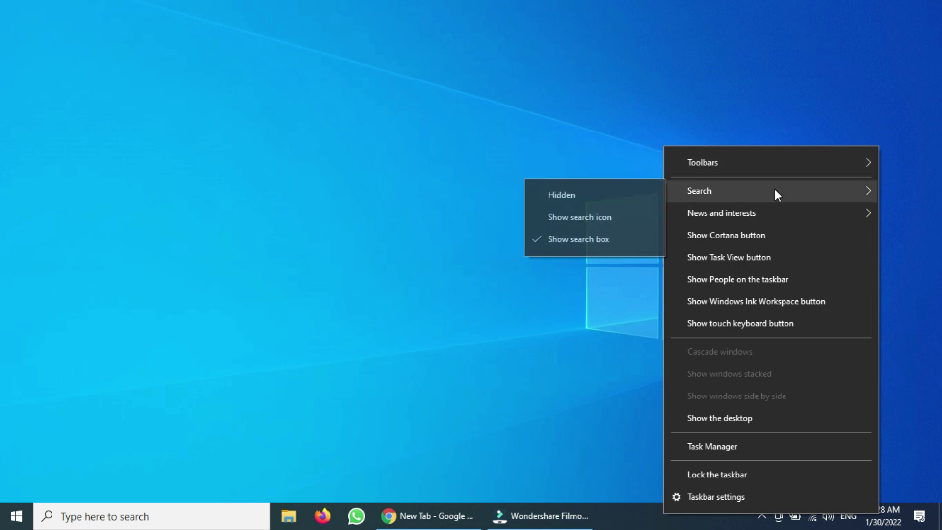
click(587, 239)
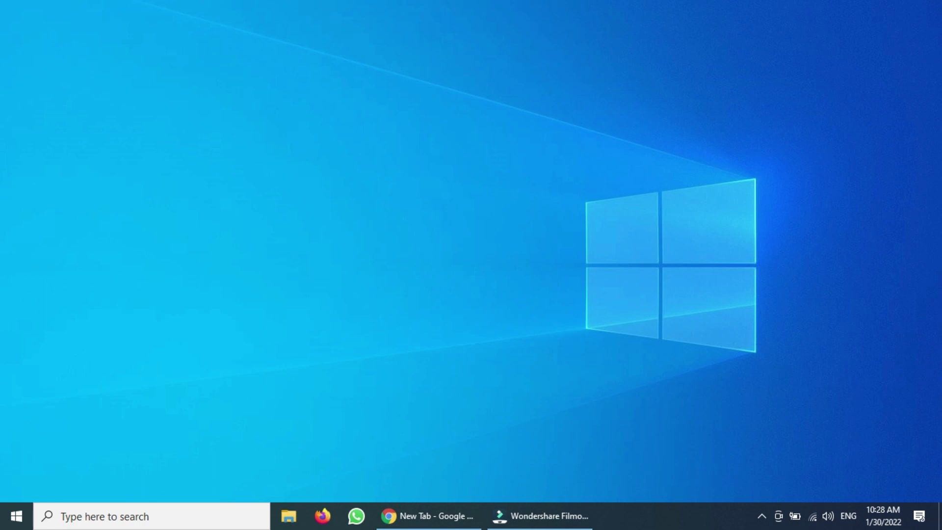
right_click(656, 527)
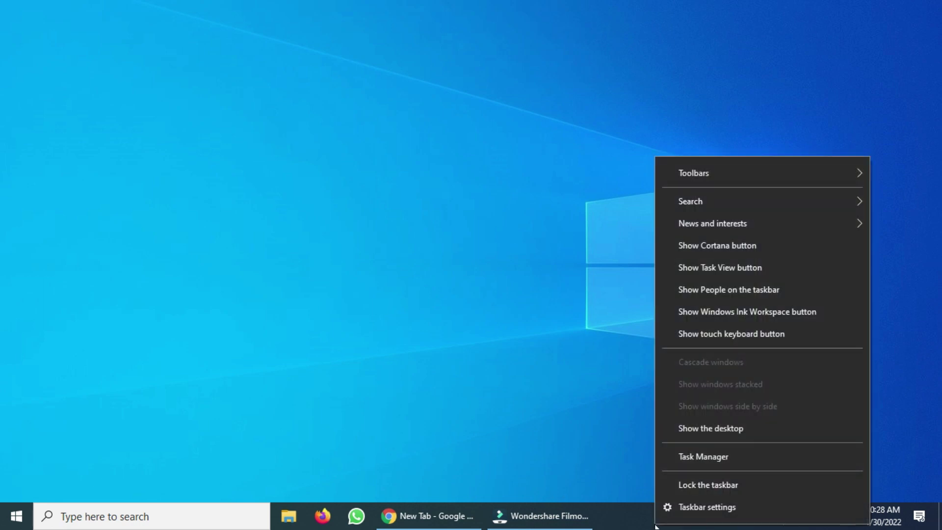
mouse_move(697, 204)
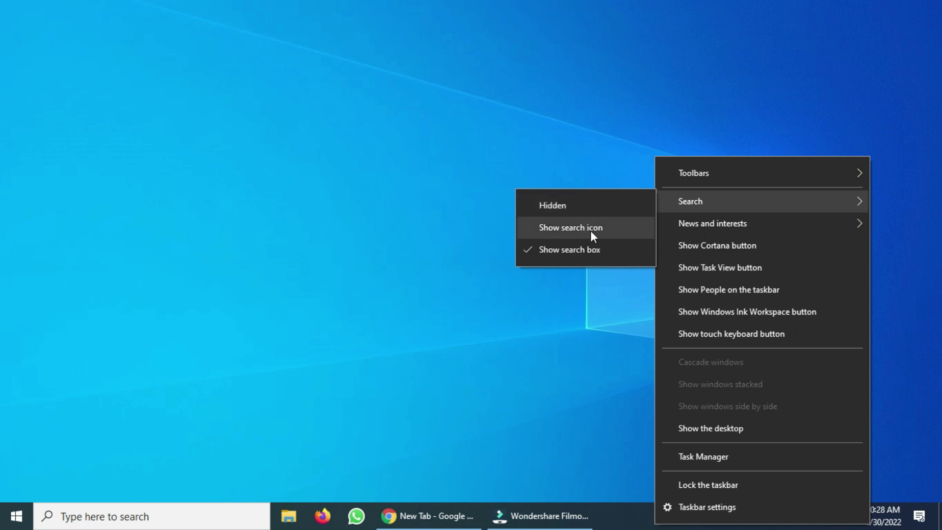
click(575, 207)
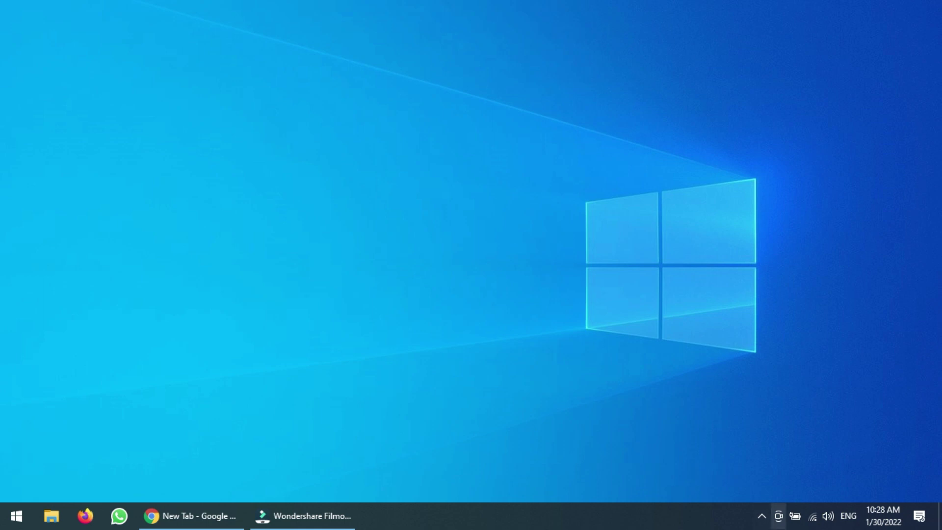
Add the Links toolbar to the taskbar
right_click(491, 526)
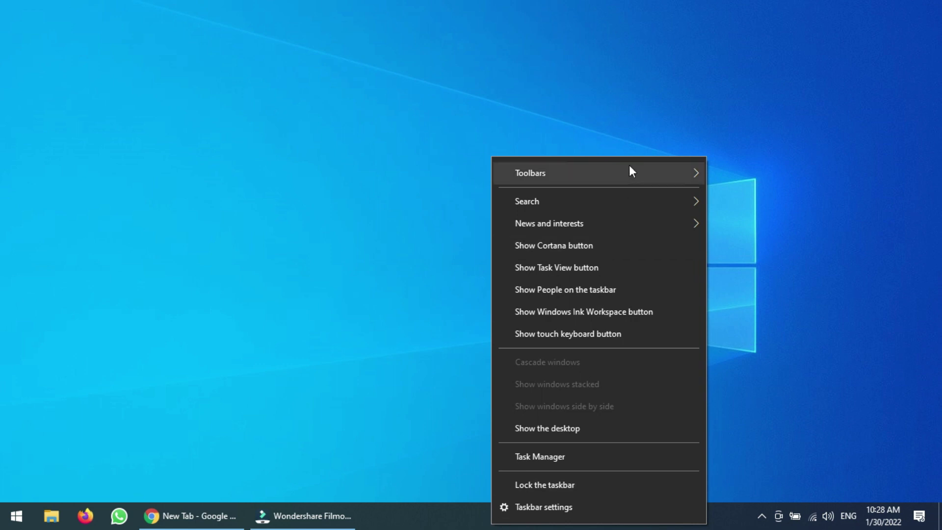
mouse_move(629, 166)
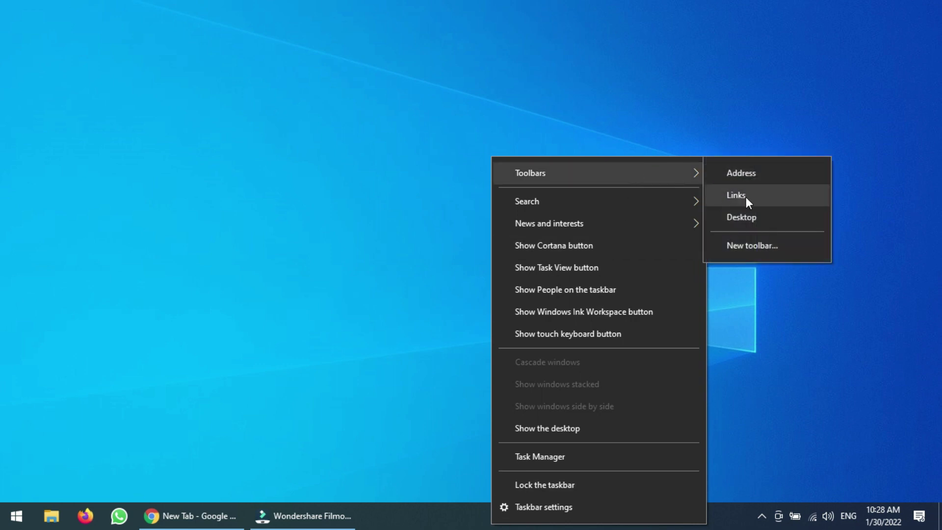
click(746, 197)
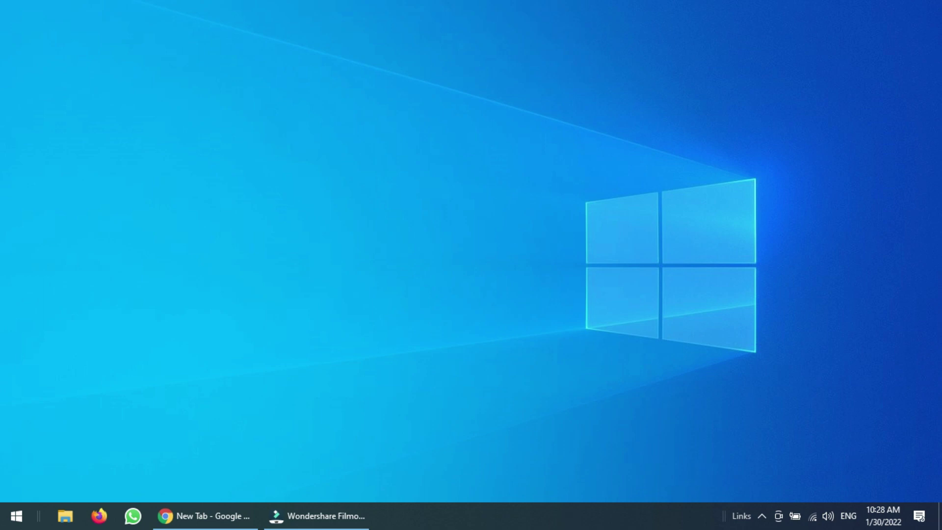
Lock the taskbar with the Links toolbar in place and unlock it again
right_click(682, 524)
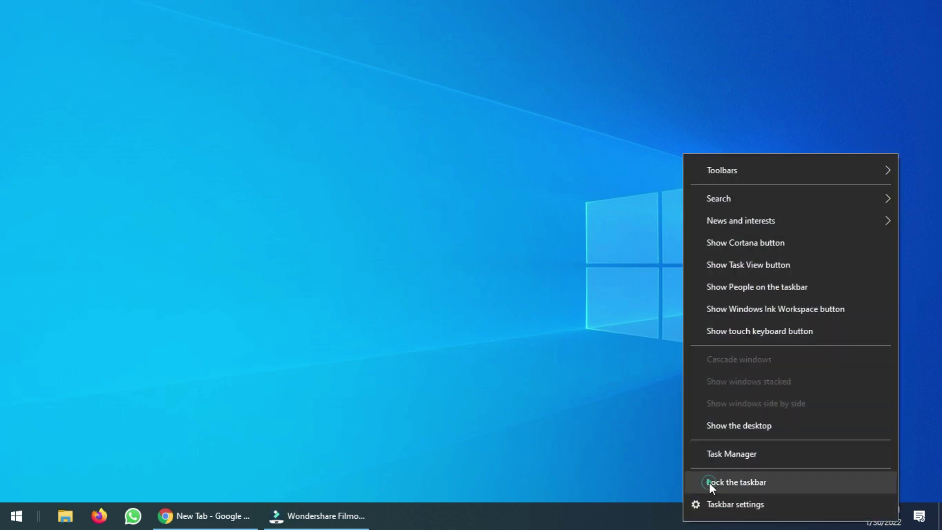
click(708, 482)
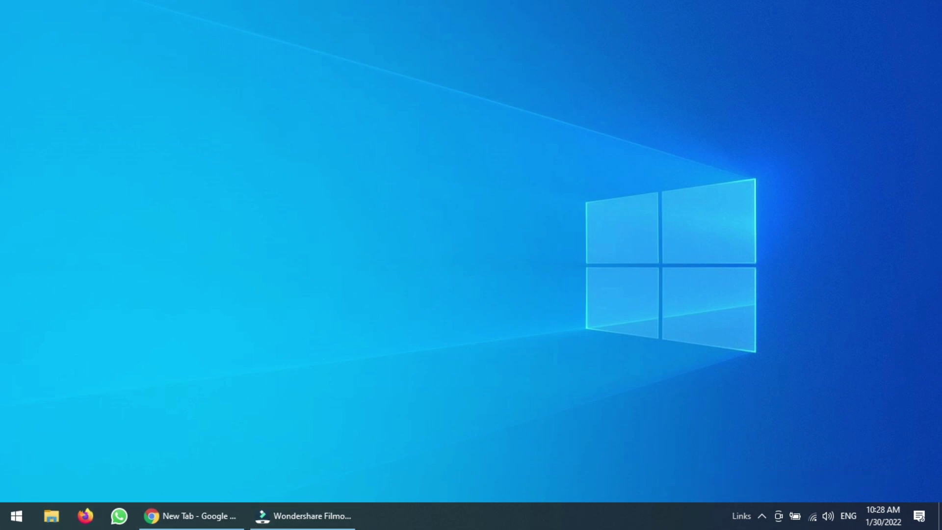
right_click(480, 526)
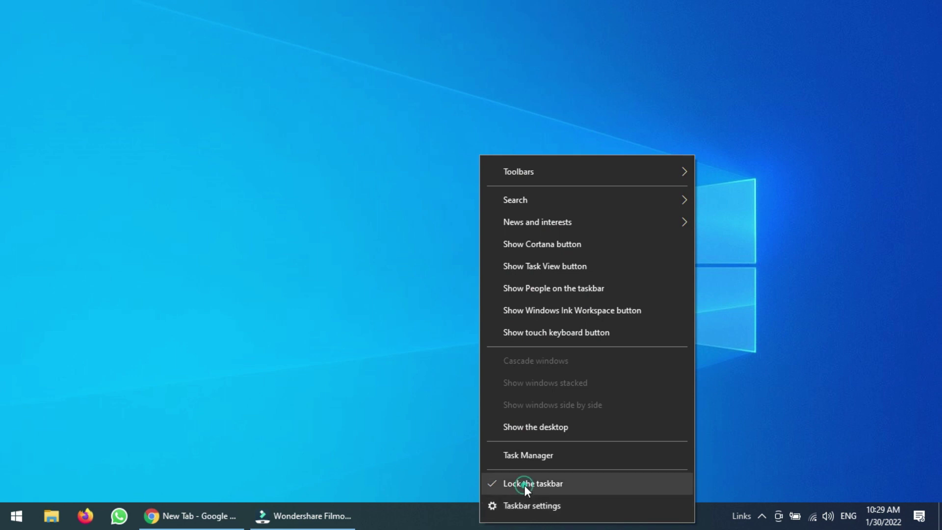
click(525, 484)
Place the Links toolbar between the Start button and the app icons, spacing the icons toward the middle, and lock the taskbar
drag(723, 514, 684, 515)
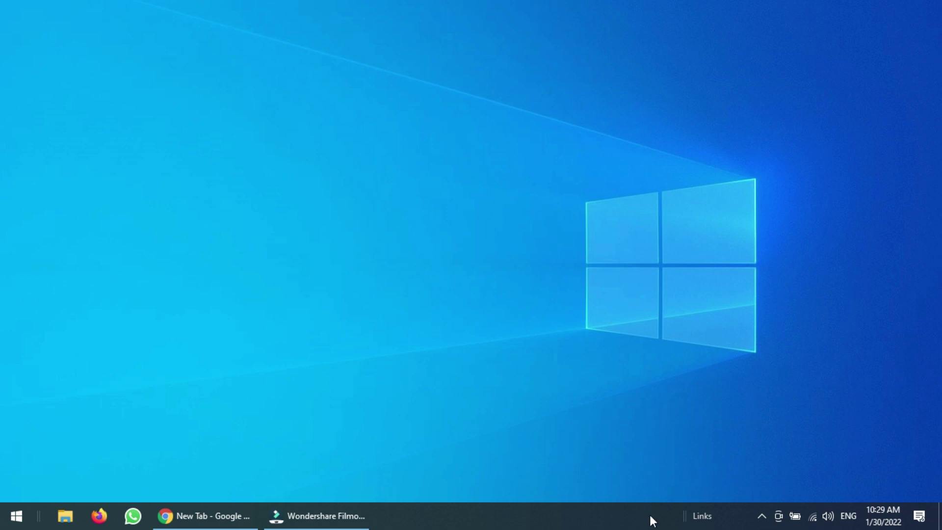
drag(683, 515, 31, 511)
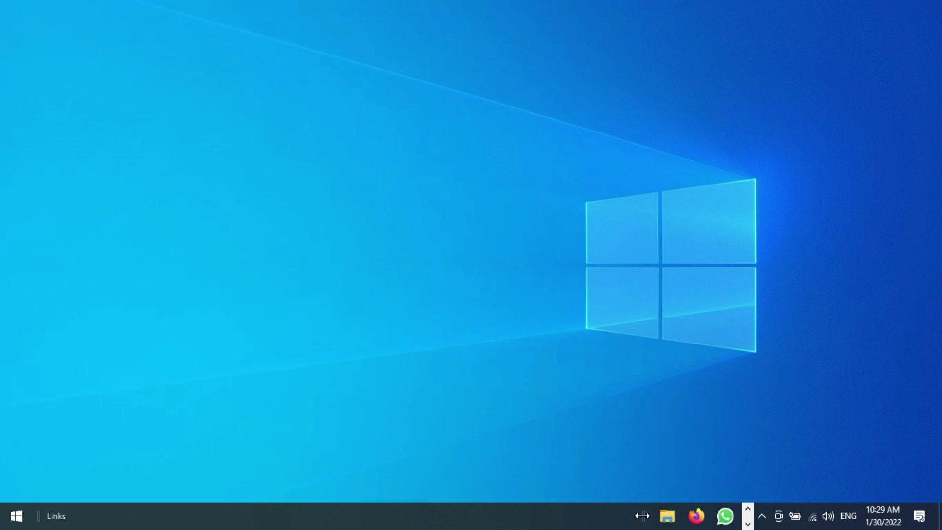
drag(642, 516, 265, 521)
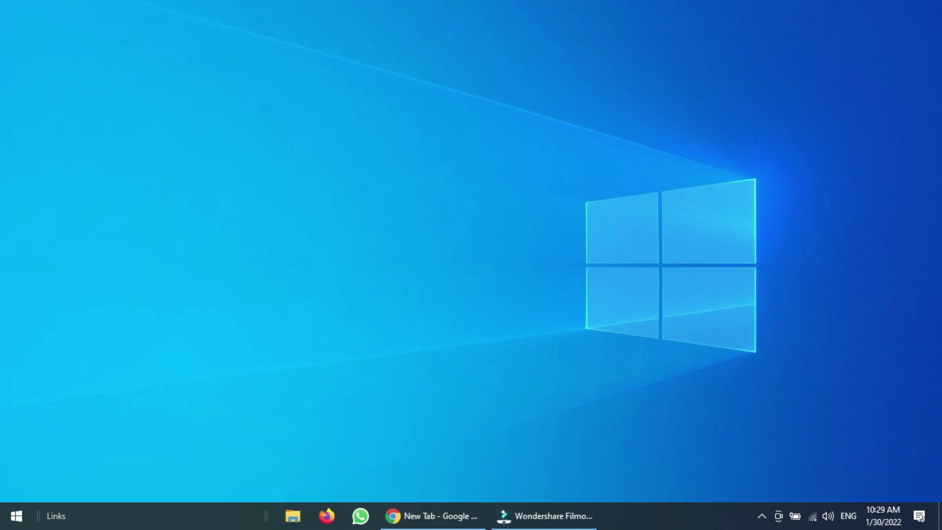
right_click(123, 521)
click(151, 475)
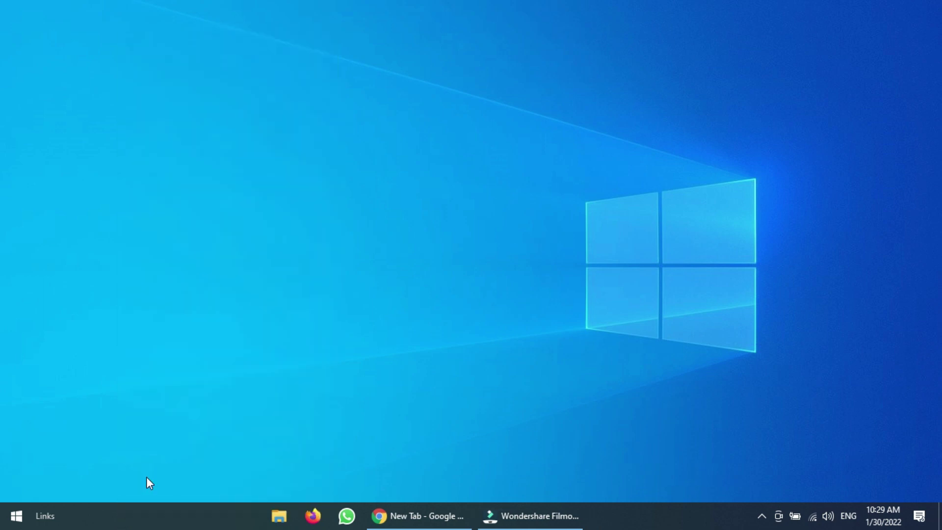
Remove the Links toolbar from the taskbar
right_click(139, 521)
mouse_move(204, 163)
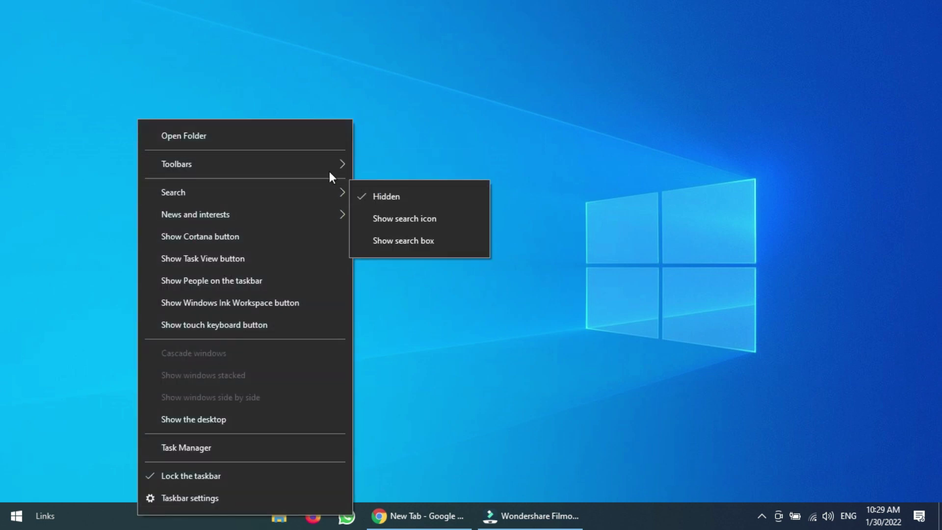
mouse_move(328, 169)
click(393, 190)
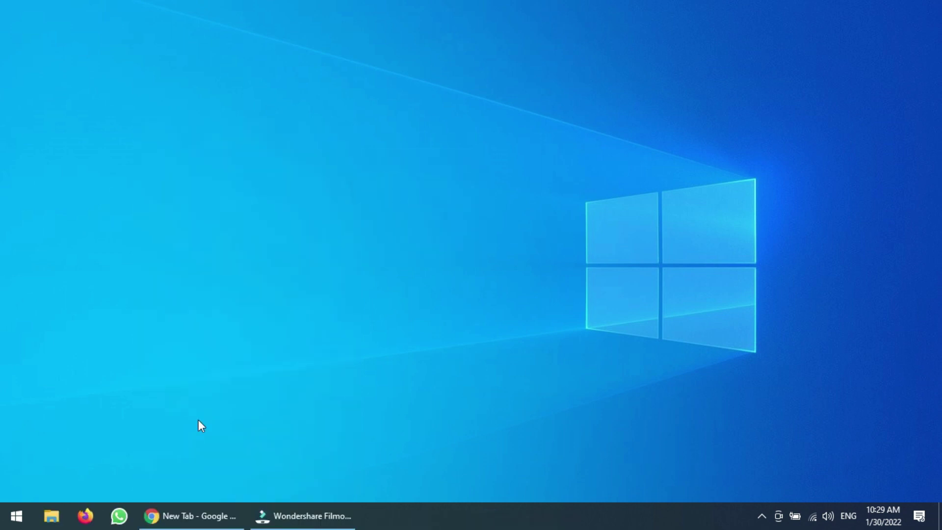
Unlock the taskbar with the Links toolbar removed
right_click(446, 524)
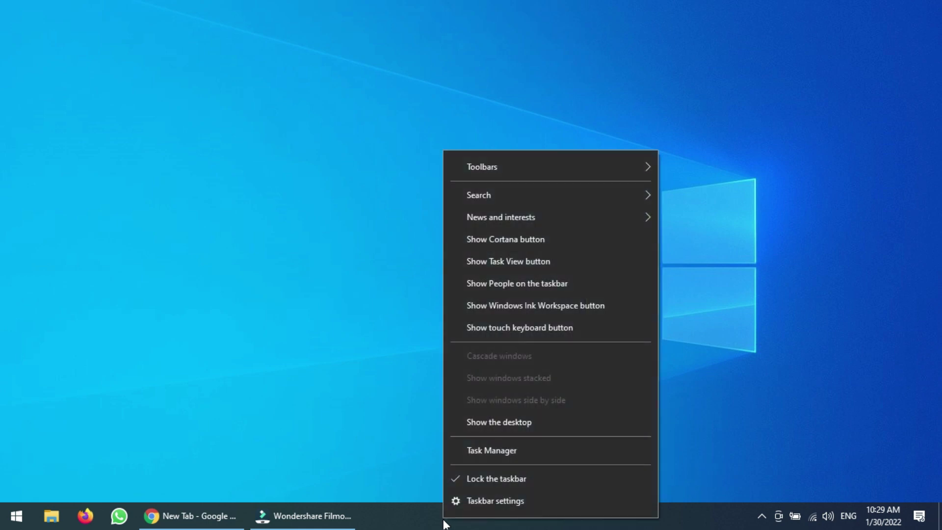
click(478, 483)
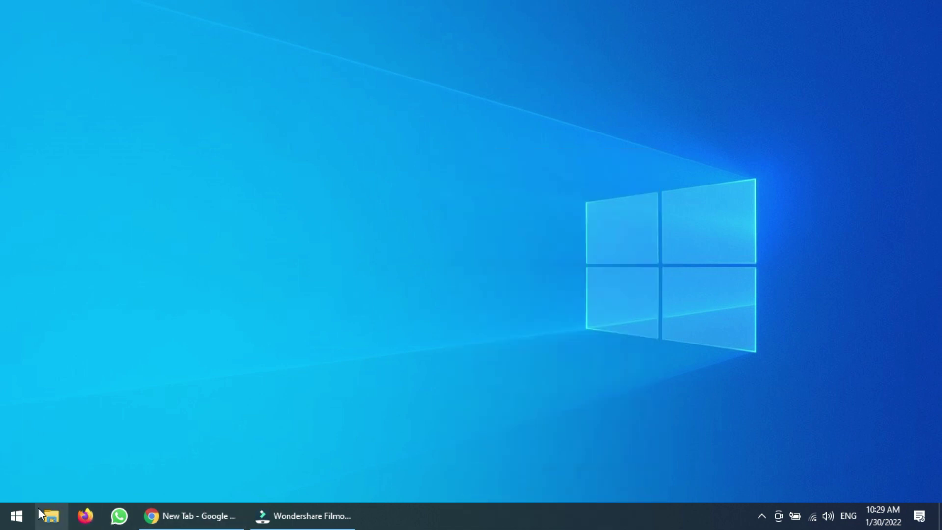
Add the Links toolbar to the unlocked taskbar
right_click(460, 527)
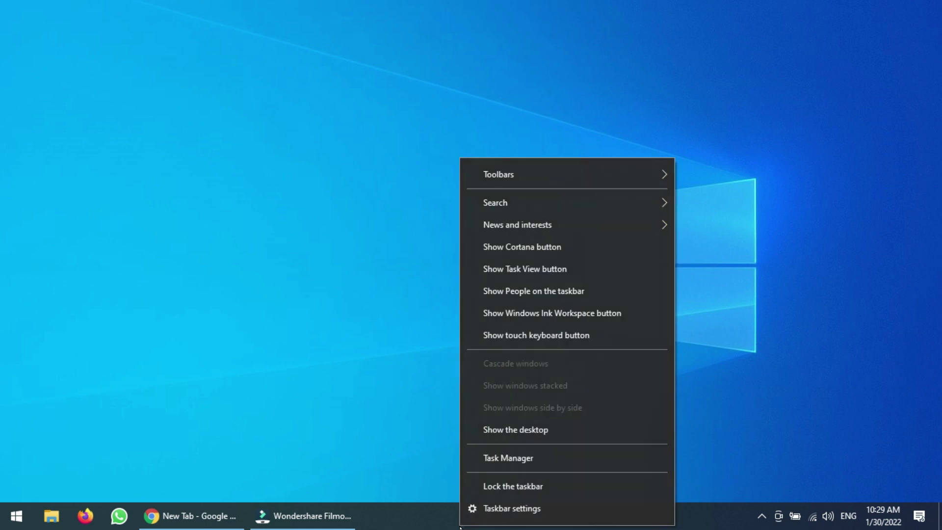
mouse_move(581, 176)
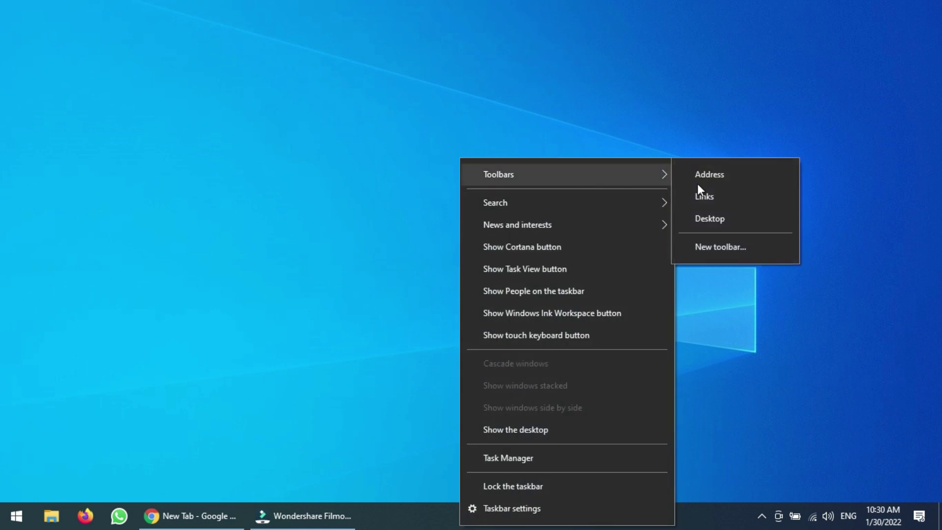
click(767, 199)
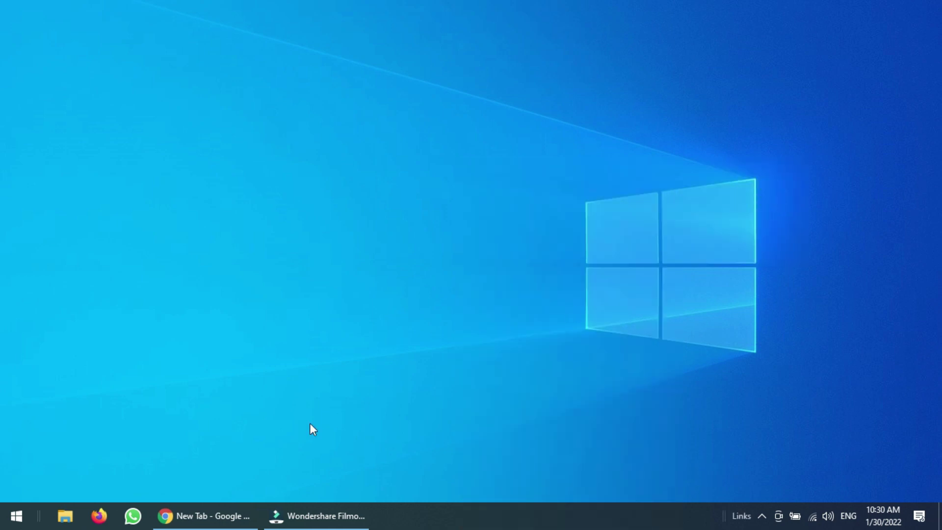
Place the Links toolbar beside the Start button, shift the app icons toward the middle, and lock the taskbar
drag(725, 518, 568, 516)
drag(566, 518, 29, 518)
drag(642, 516, 278, 527)
right_click(240, 519)
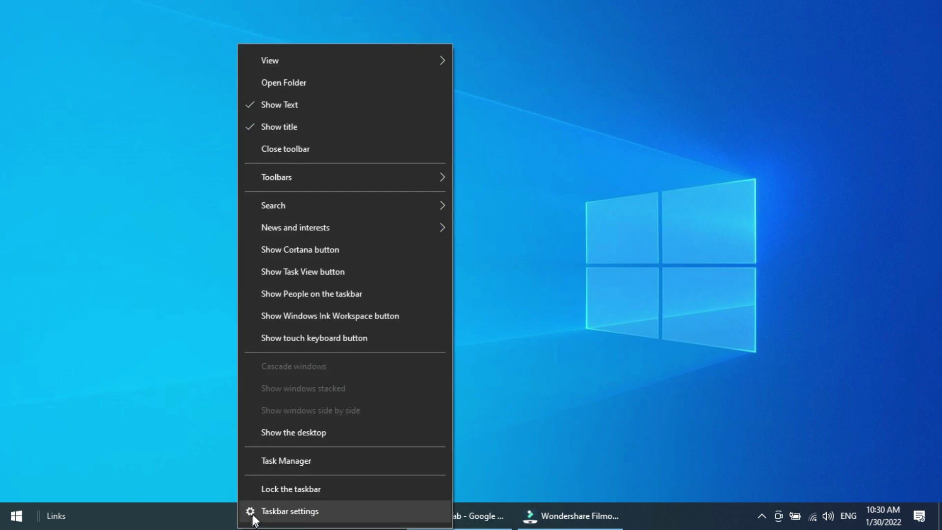
click(270, 494)
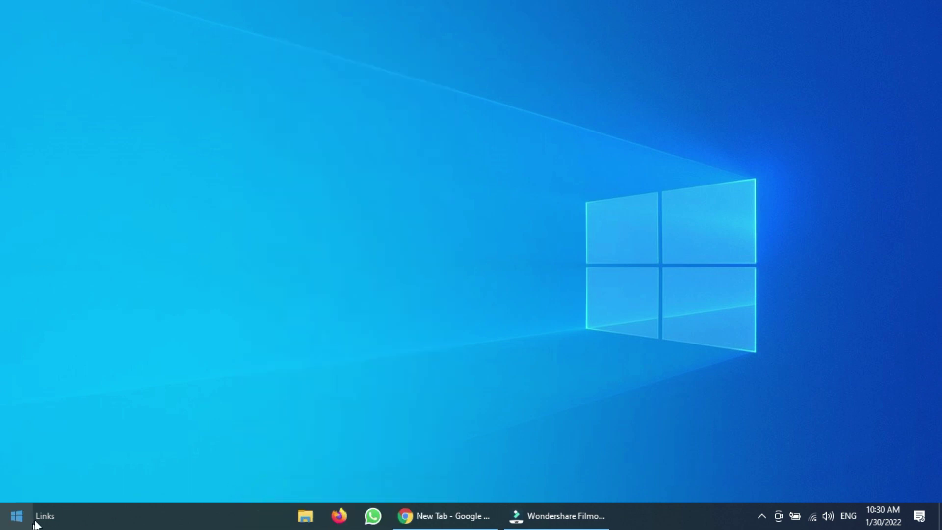
Add the Desktop toolbar to the taskbar and view its list of desktop items
right_click(98, 522)
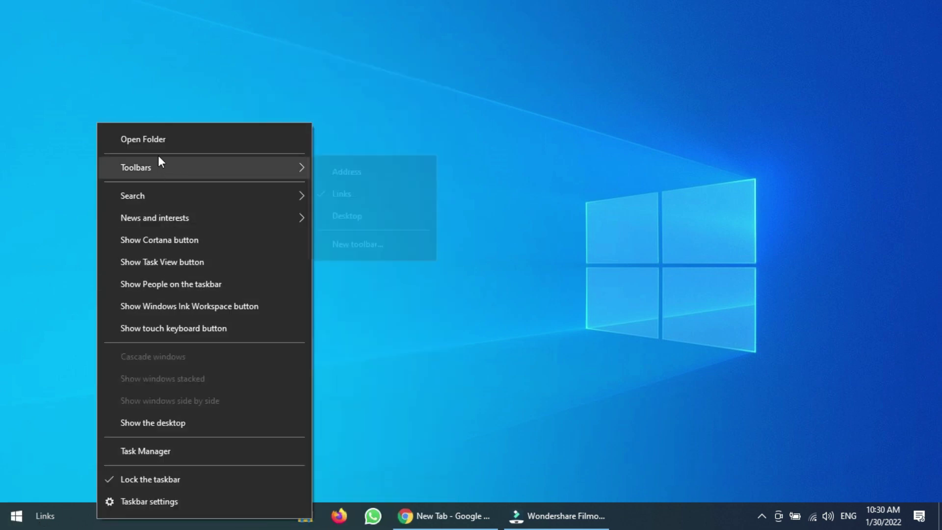
mouse_move(261, 166)
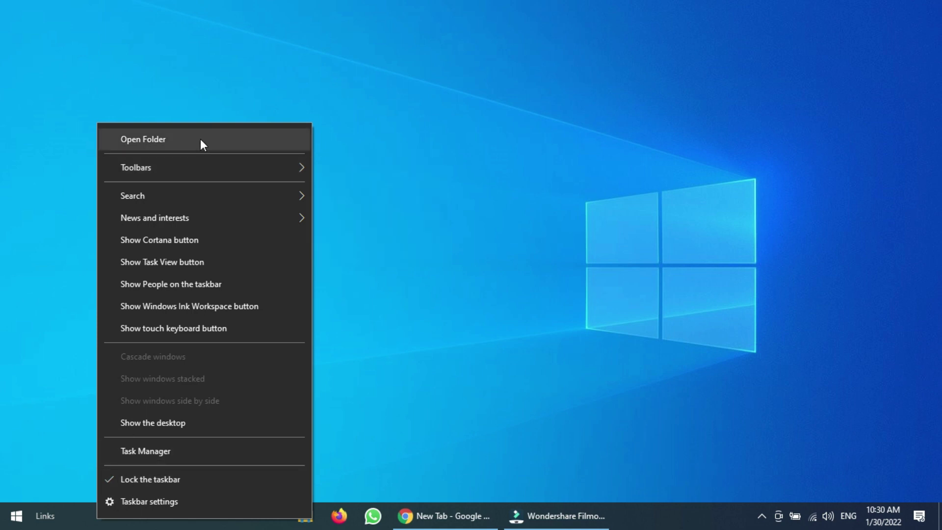
mouse_move(223, 168)
click(345, 217)
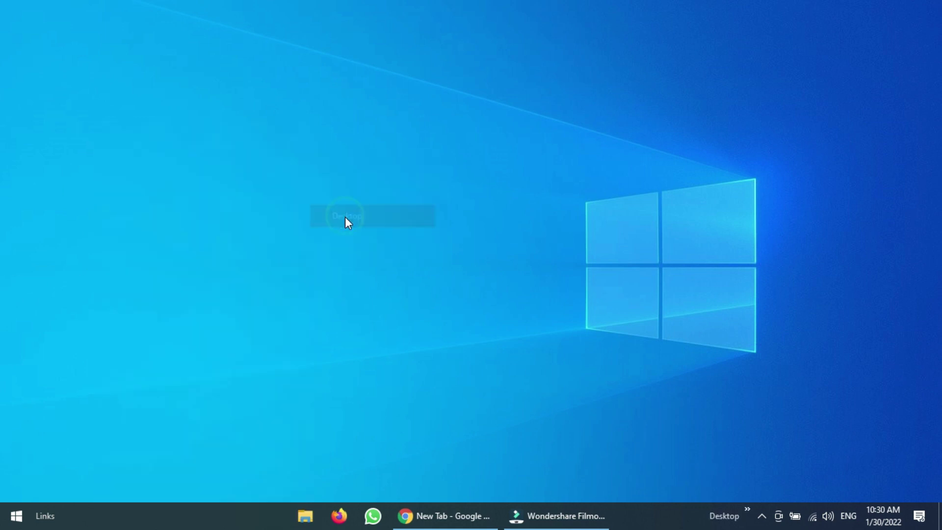
click(748, 515)
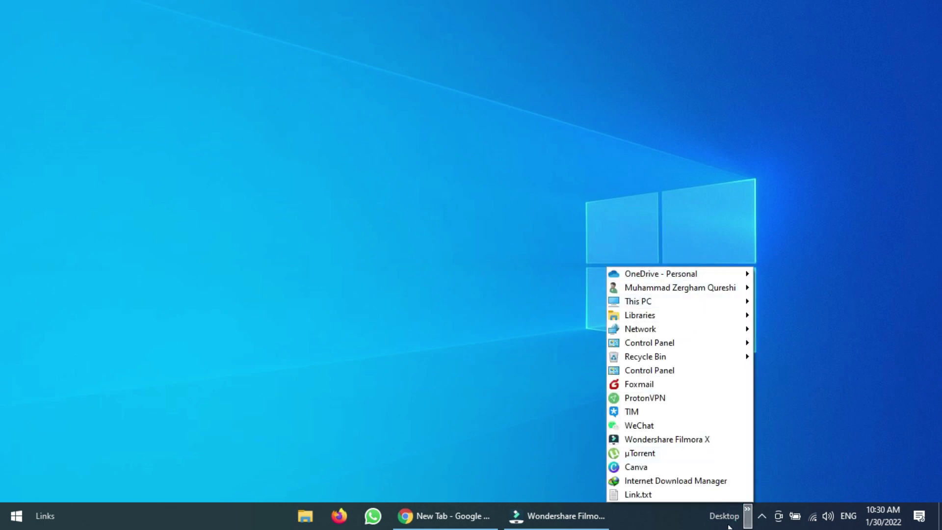
click(543, 343)
Remove the Desktop toolbar from the taskbar
right_click(640, 520)
mouse_move(703, 178)
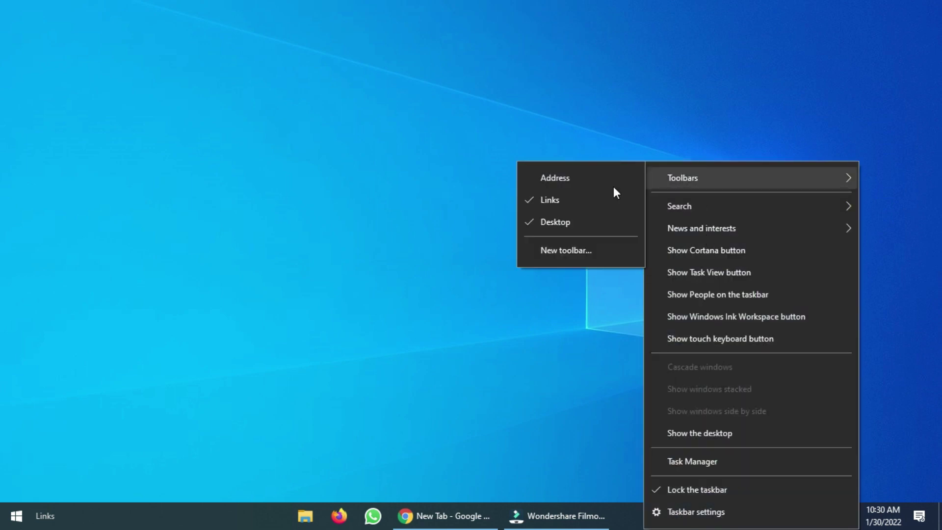
click(566, 224)
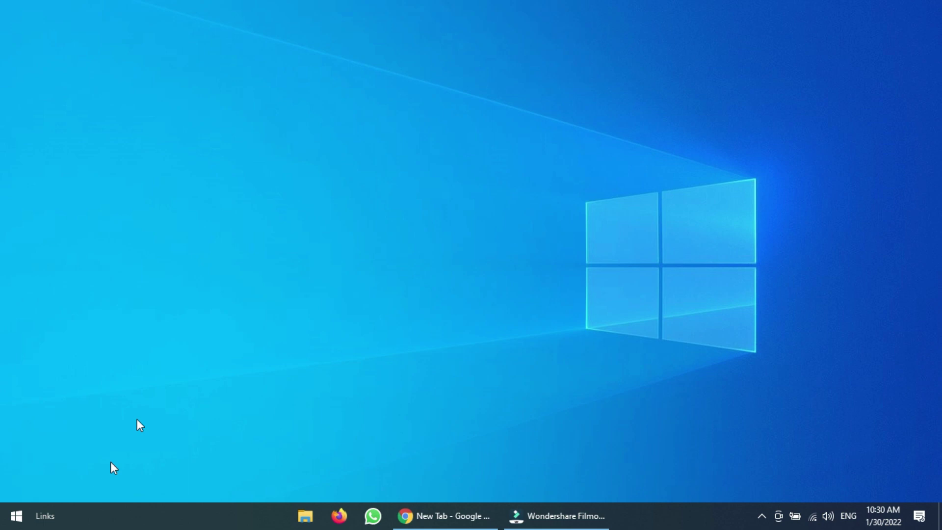
Open the Taskbar page of the desktop's personalization settings
right_click(201, 220)
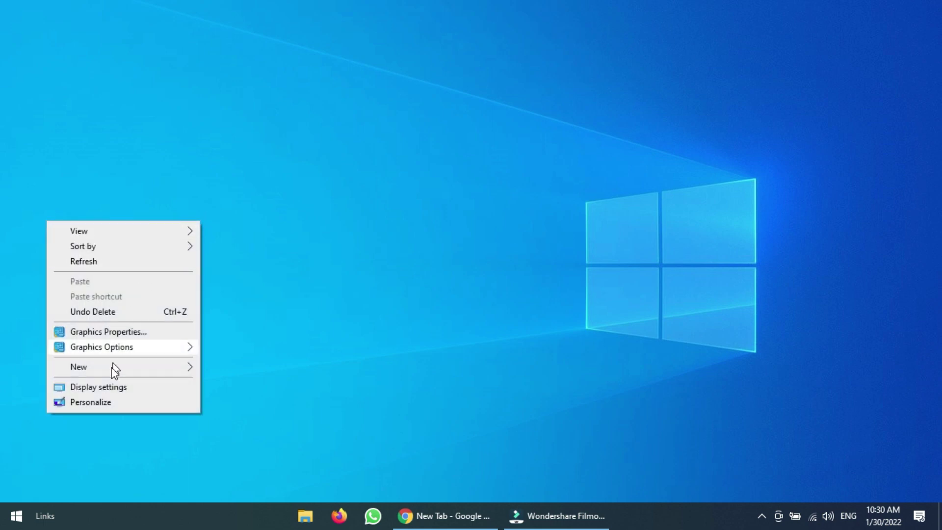
click(109, 399)
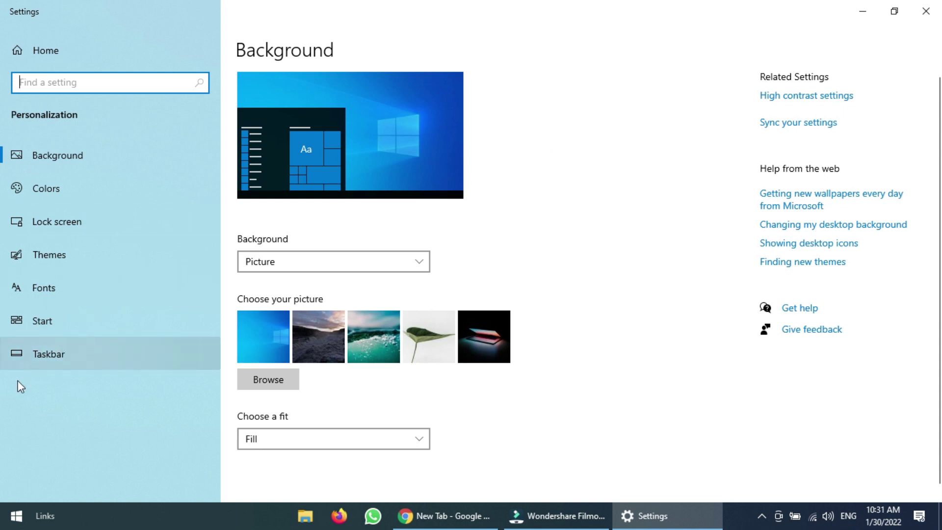
click(44, 354)
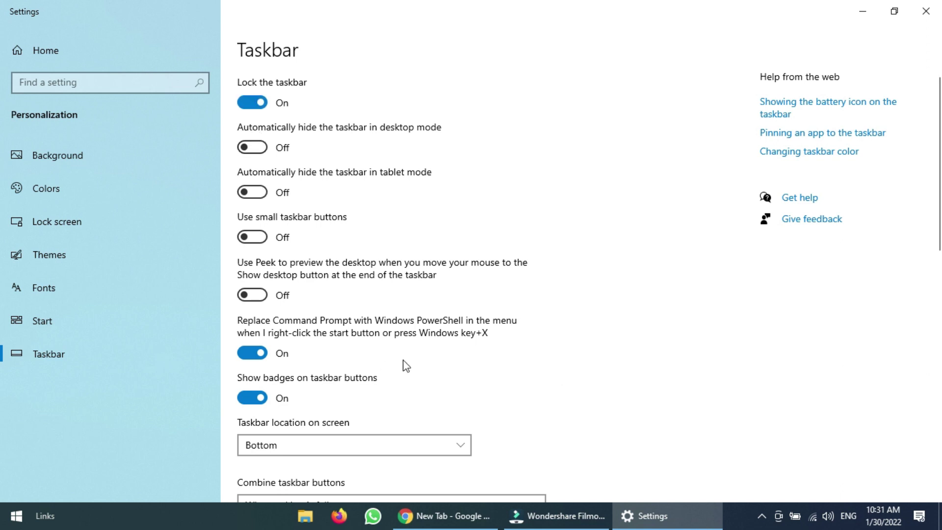
Look through the taskbar settings and examine the options for combining taskbar buttons
scroll(425, 369, down, 3)
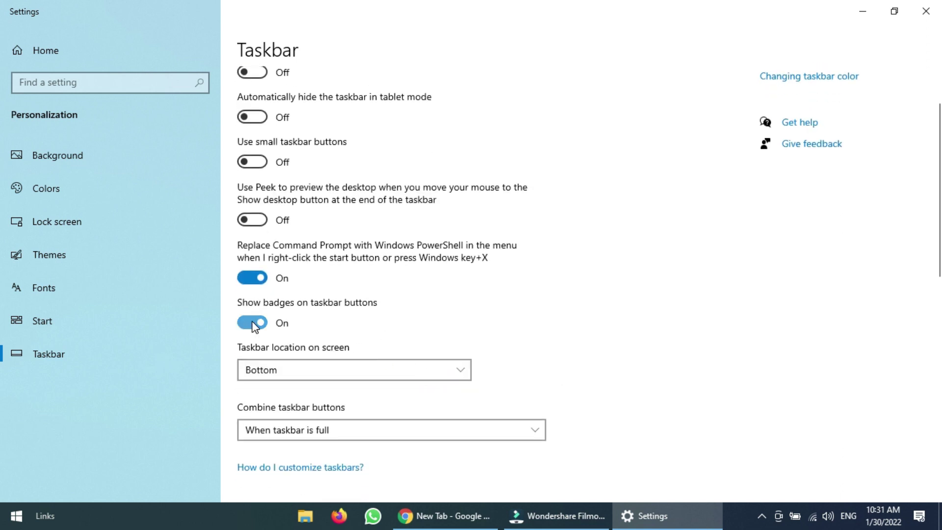
scroll(526, 345, down, 5)
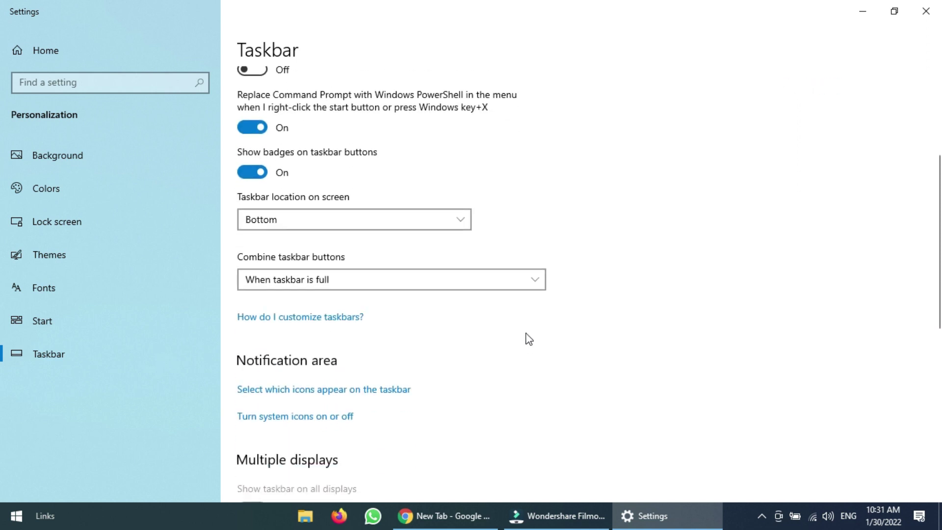
click(381, 282)
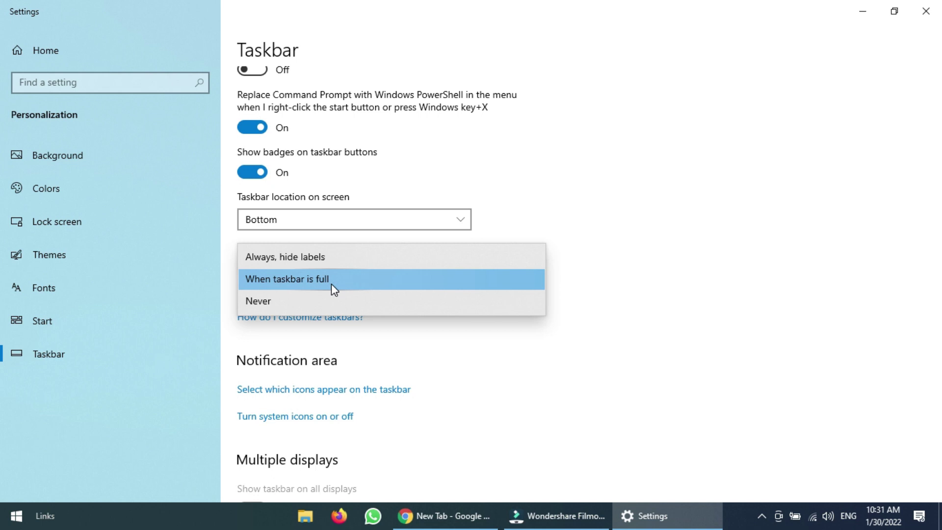
click(777, 196)
Set the taskbar location on screen to Right
click(318, 222)
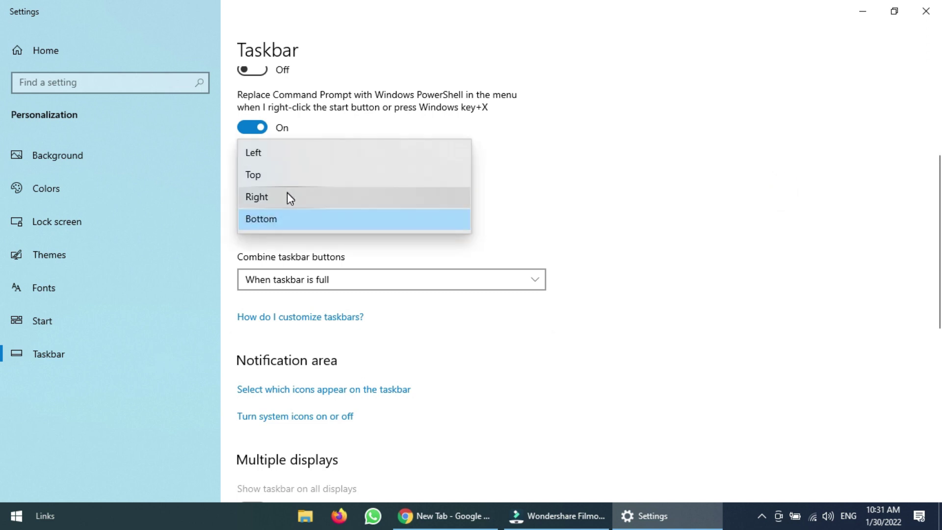
click(566, 242)
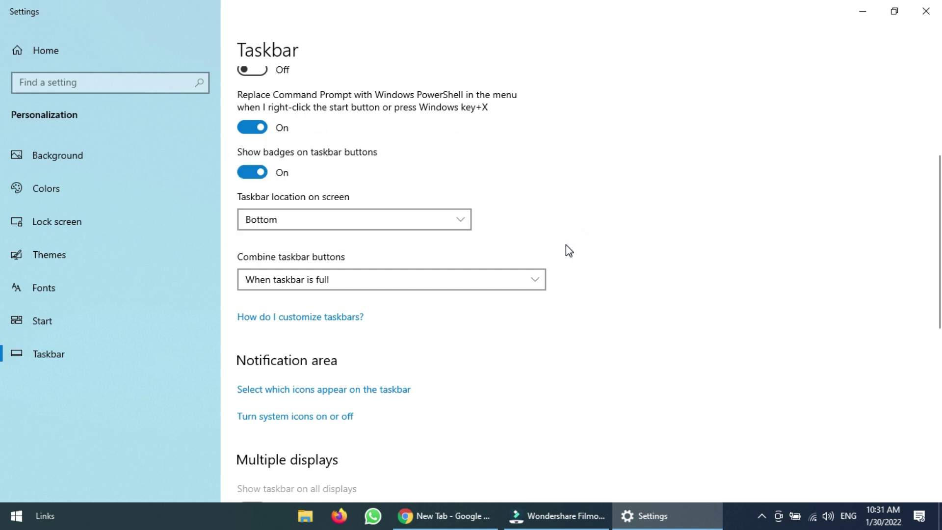
click(342, 216)
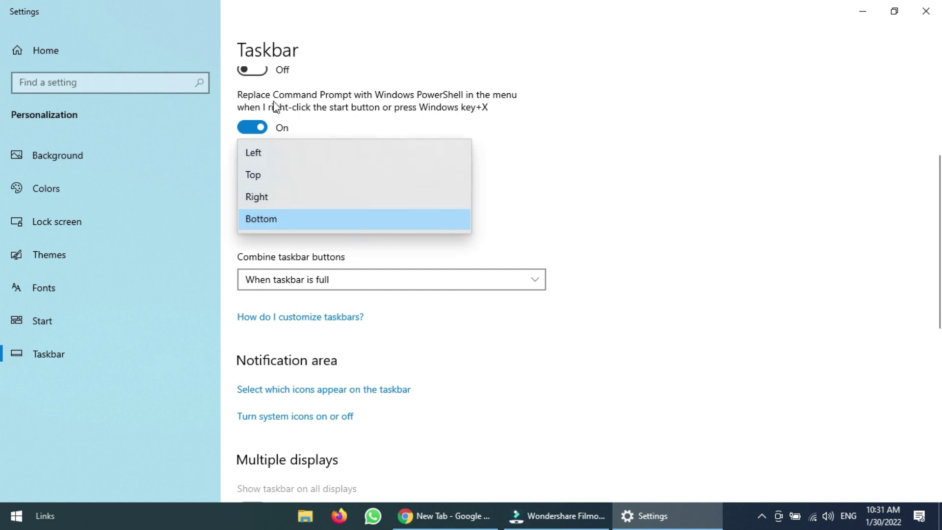
click(327, 204)
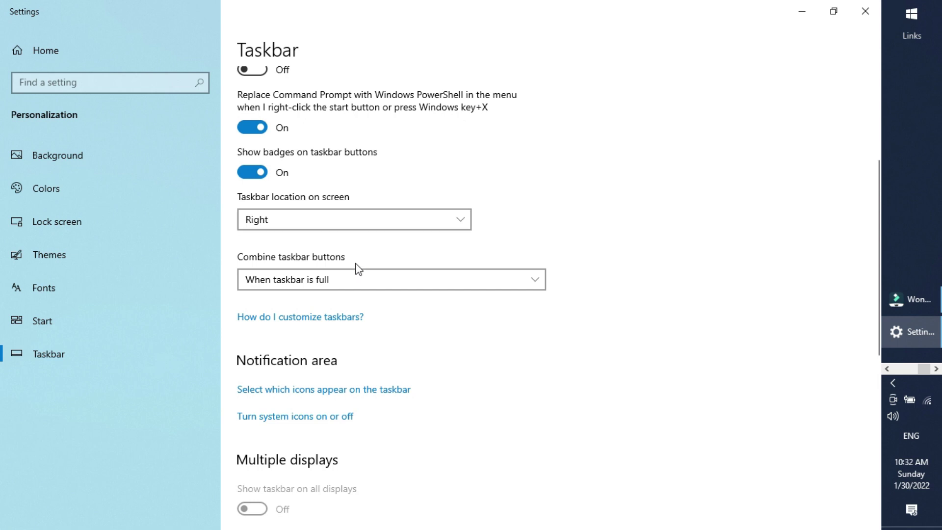
Try the Never option for combining taskbar buttons and switch it back to When taskbar is full
click(346, 279)
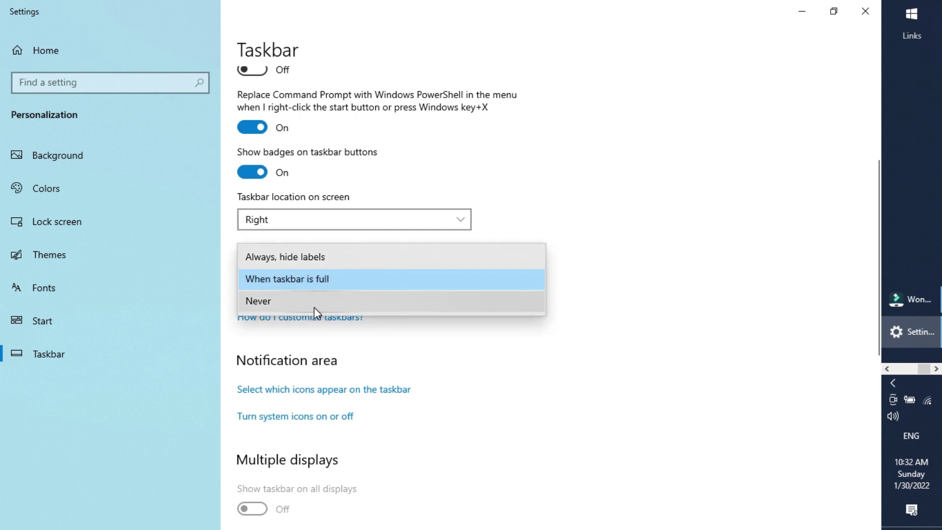
mouse_move(922, 372)
mouse_down()
mouse_move(898, 364)
mouse_move(915, 372)
mouse_up()
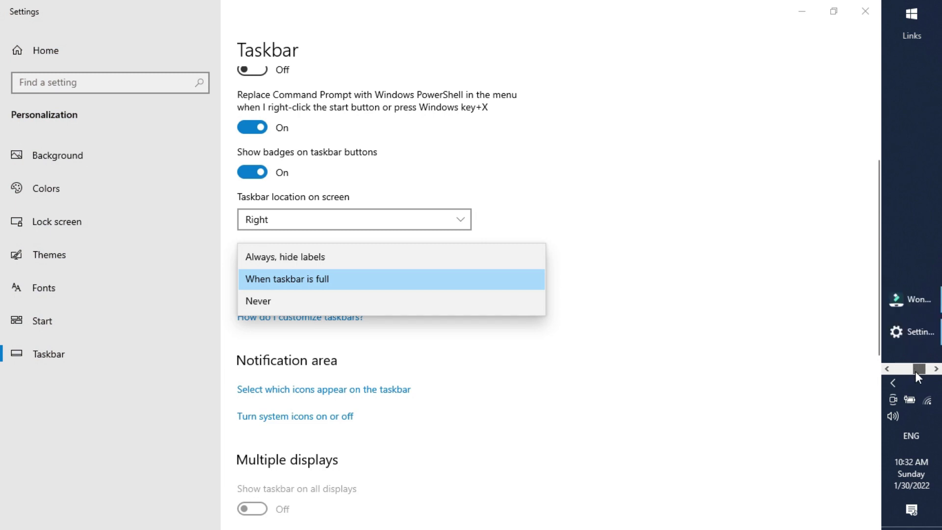
click(315, 302)
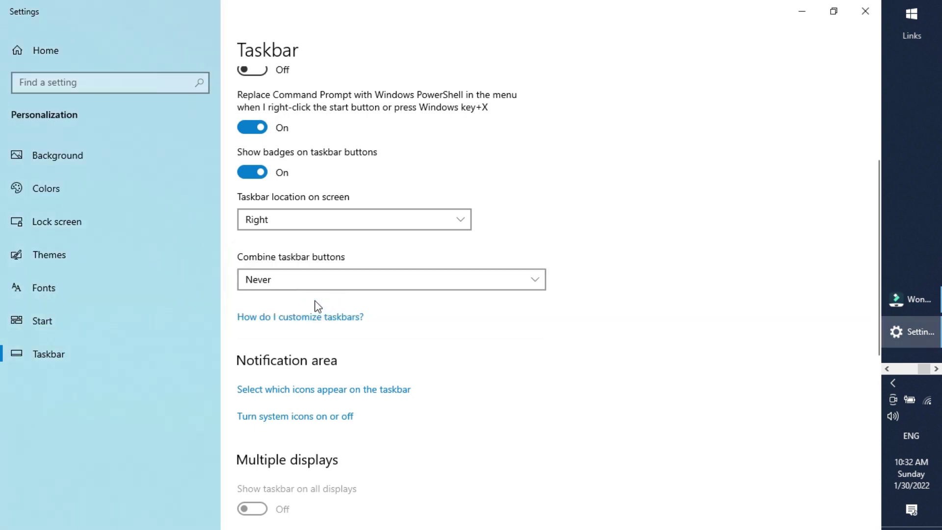
click(348, 280)
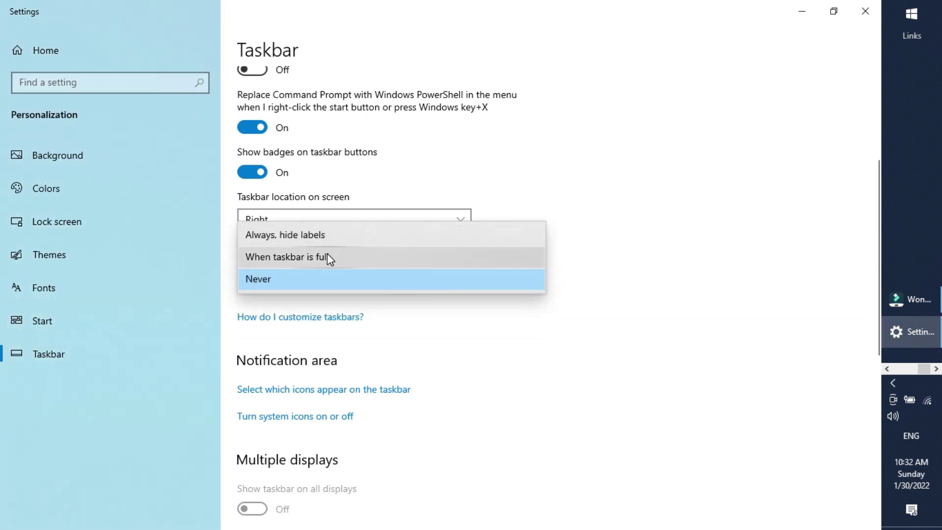
click(326, 256)
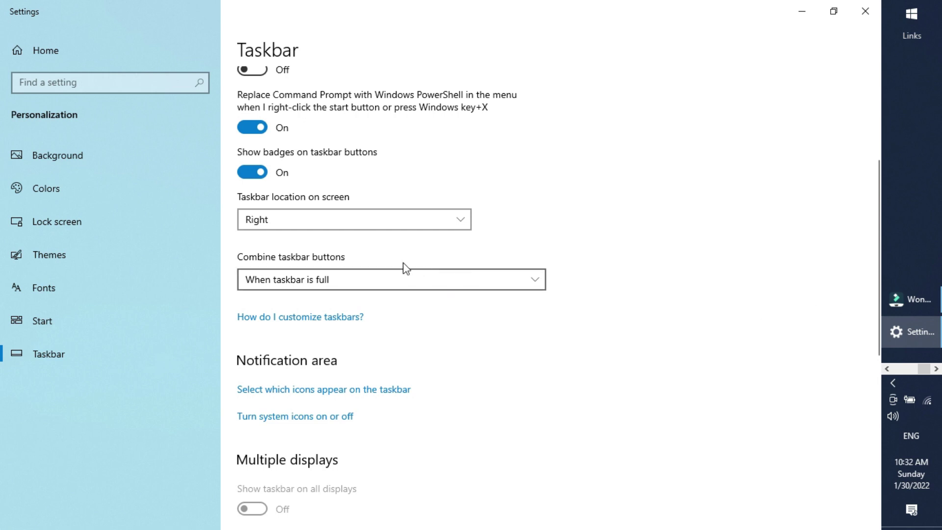
Set Combine taskbar buttons to "Always, hide labels"
click(391, 277)
click(349, 261)
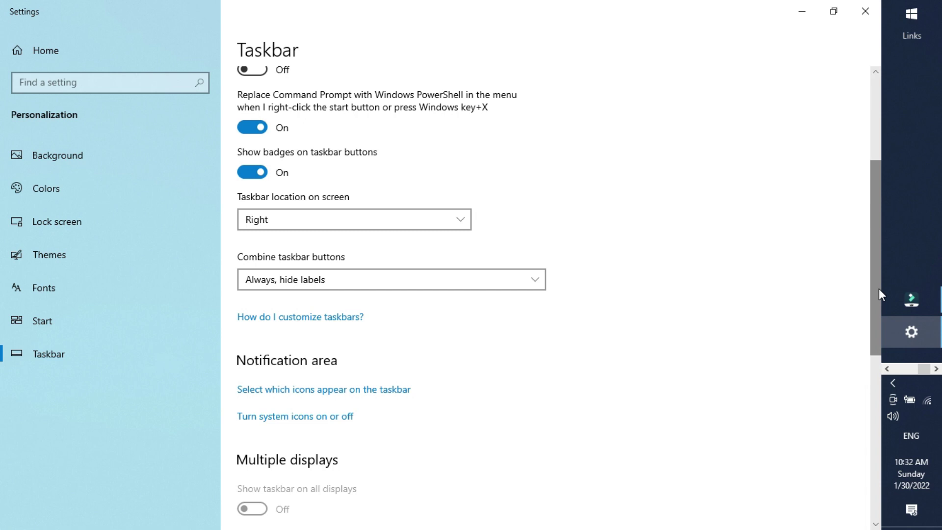
mouse_move(913, 346)
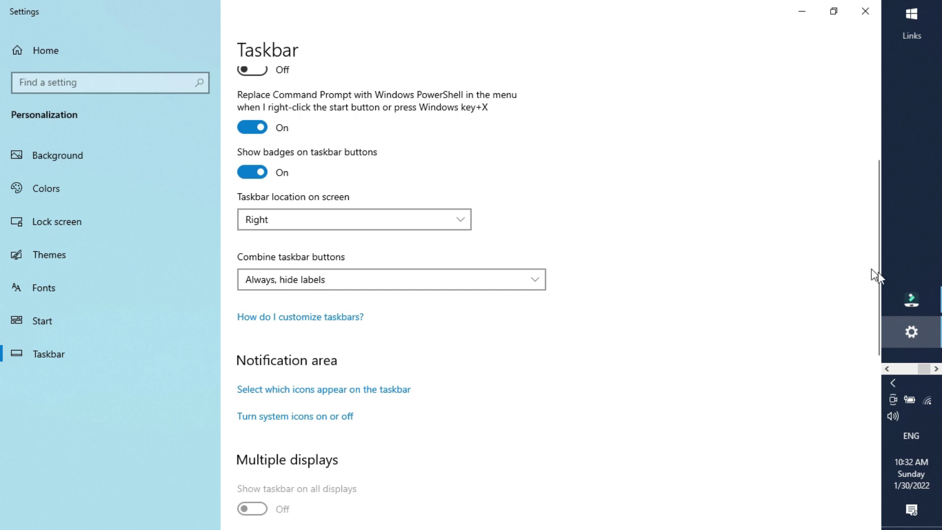
mouse_move(923, 311)
Set the taskbar location on screen back to Bottom
click(362, 228)
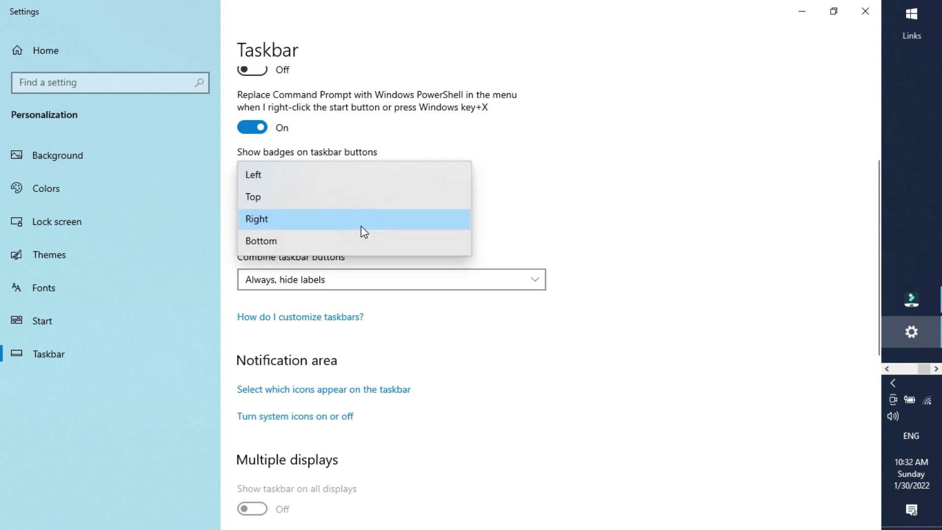
click(332, 248)
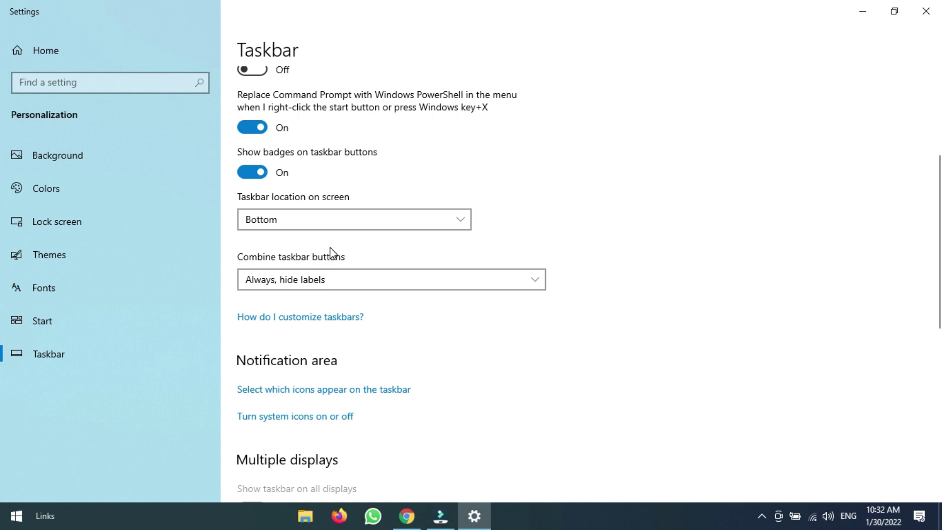
scroll(427, 363, up, 4)
scroll(428, 366, down, 1)
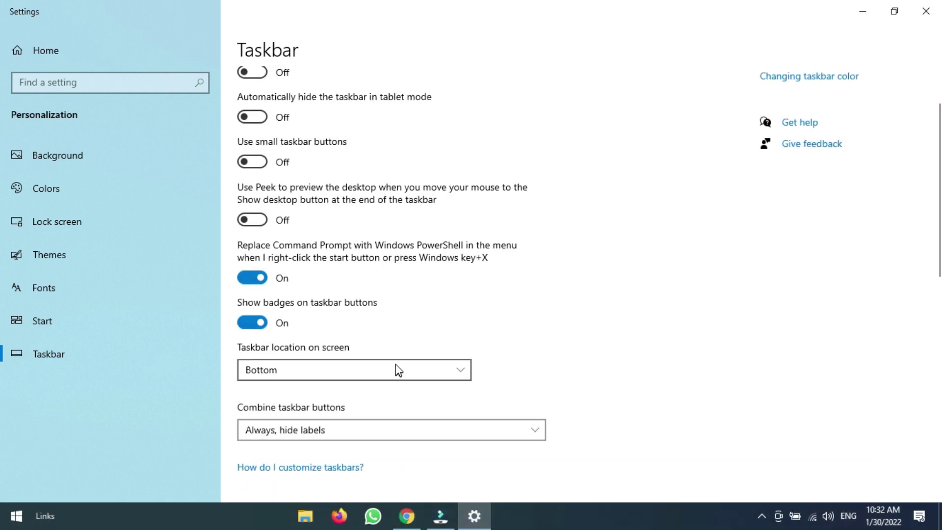
click(396, 364)
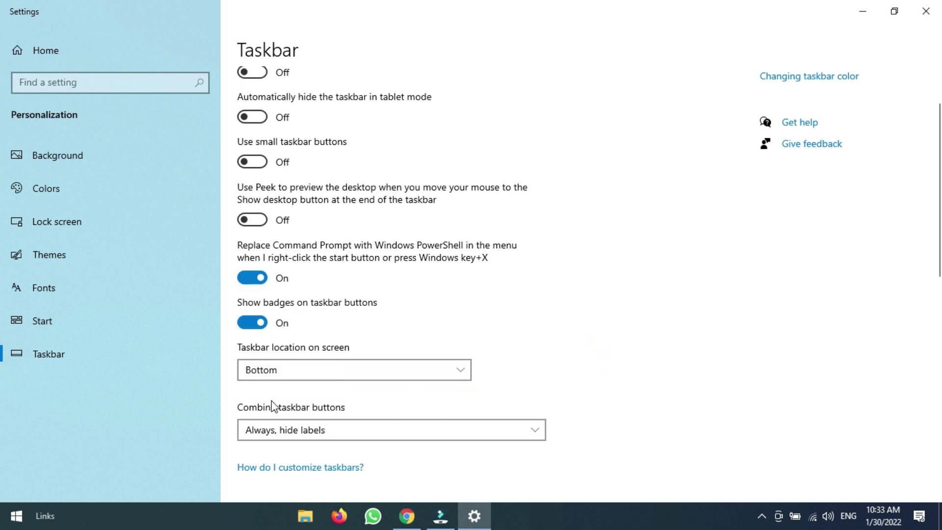
Open the Themes personalization settings and browse the available themes
click(40, 266)
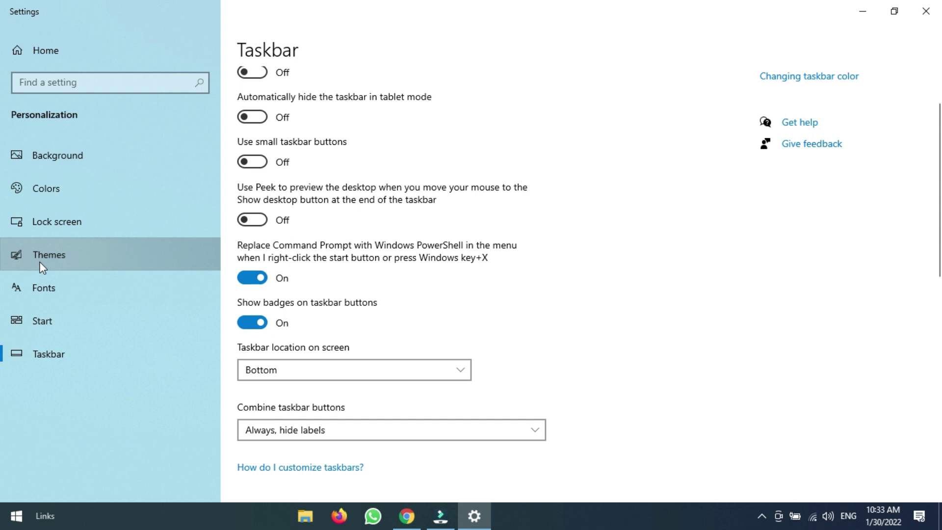
click(39, 258)
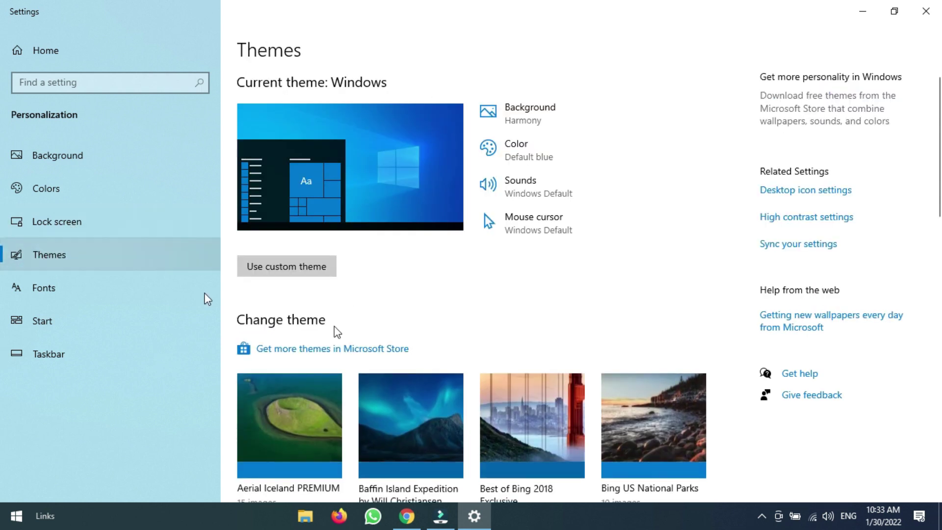
scroll(422, 328, down, 5)
scroll(409, 339, down, 8)
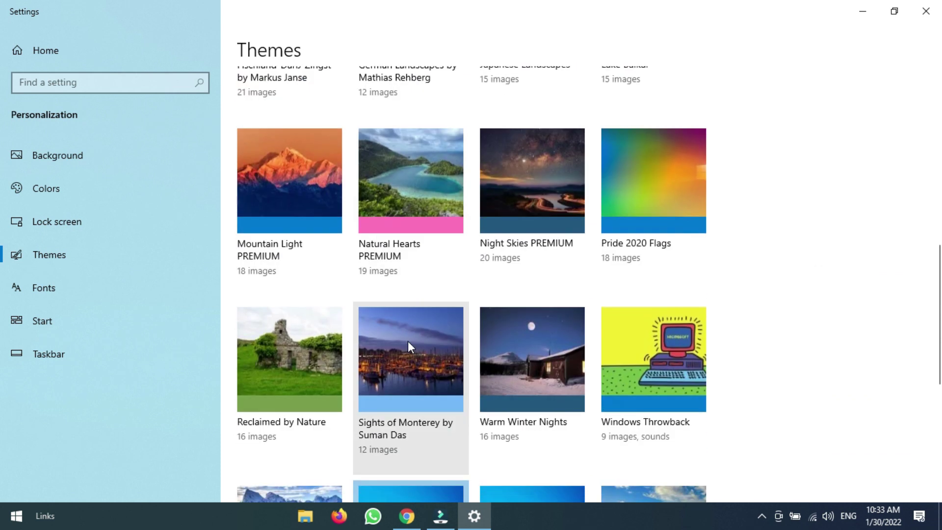
Open the Colors personalization settings and look through the mode, transparency and accent color options
scroll(406, 343, up, 8)
scroll(406, 343, up, 3)
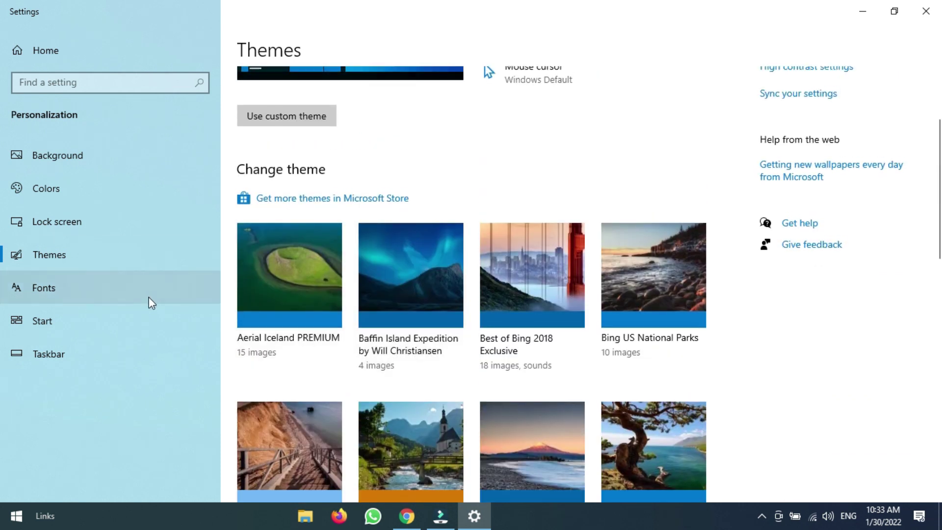
click(57, 191)
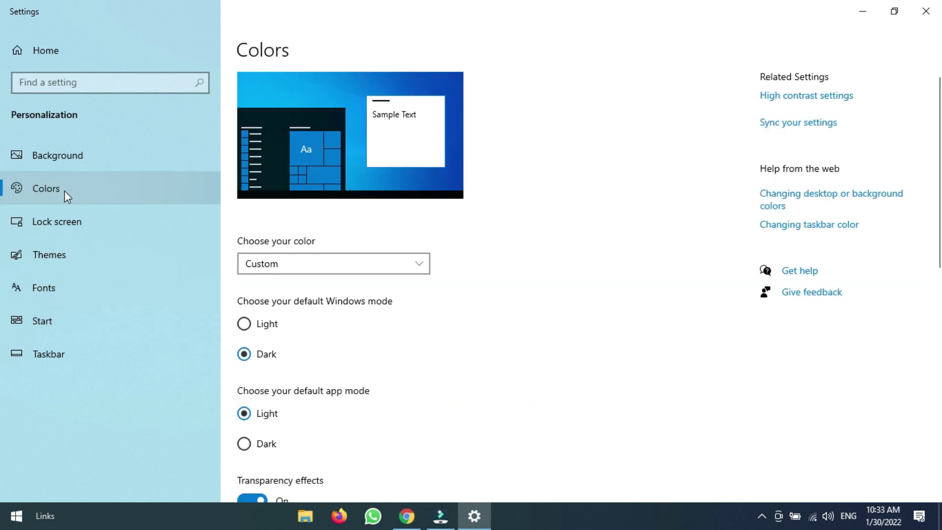
scroll(439, 319, down, 2)
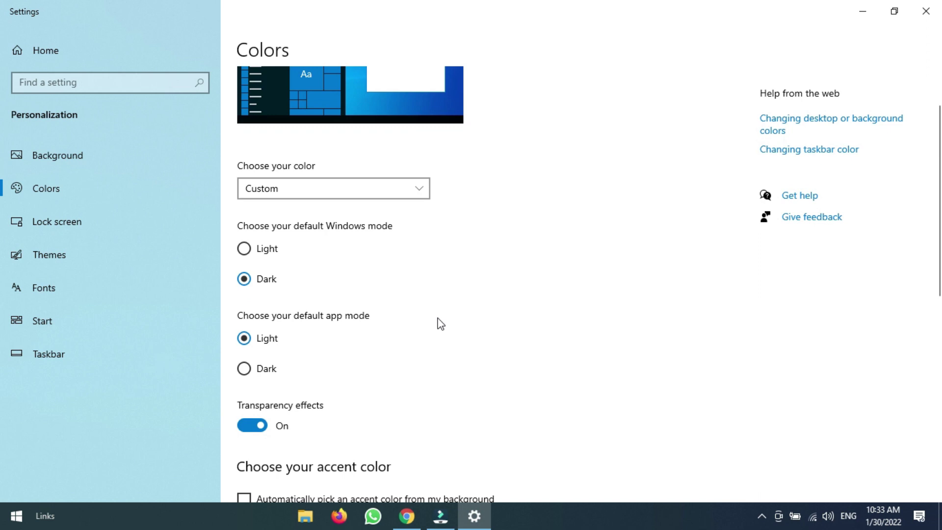
scroll(440, 326, down, 1)
scroll(440, 328, down, 3)
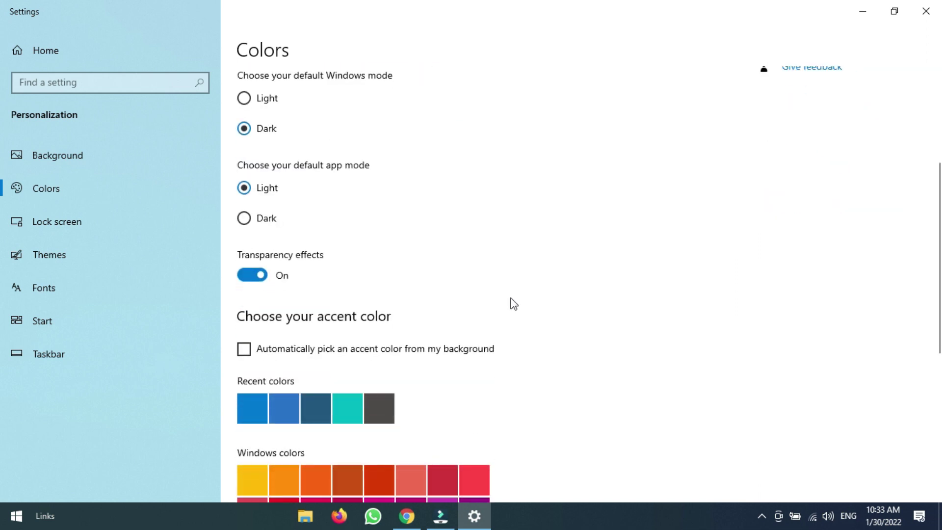
scroll(511, 298, down, 5)
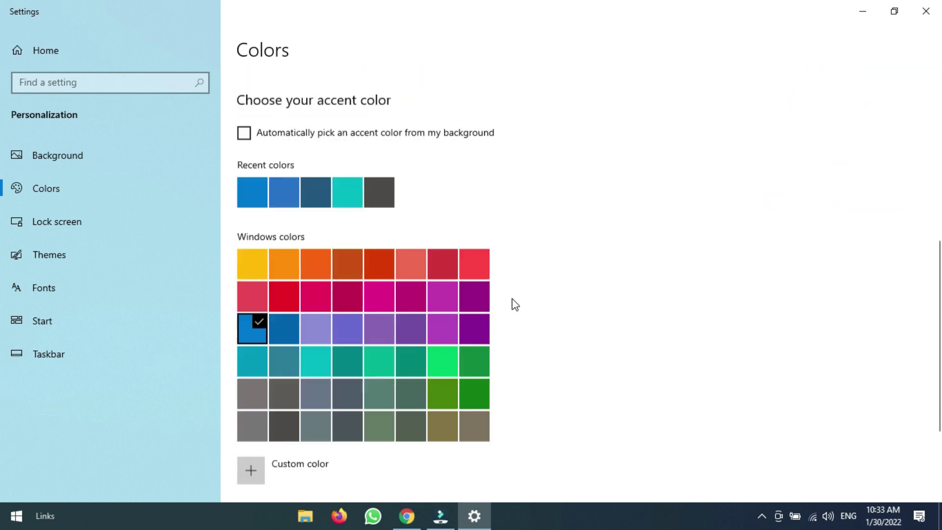
scroll(513, 301, up, 2)
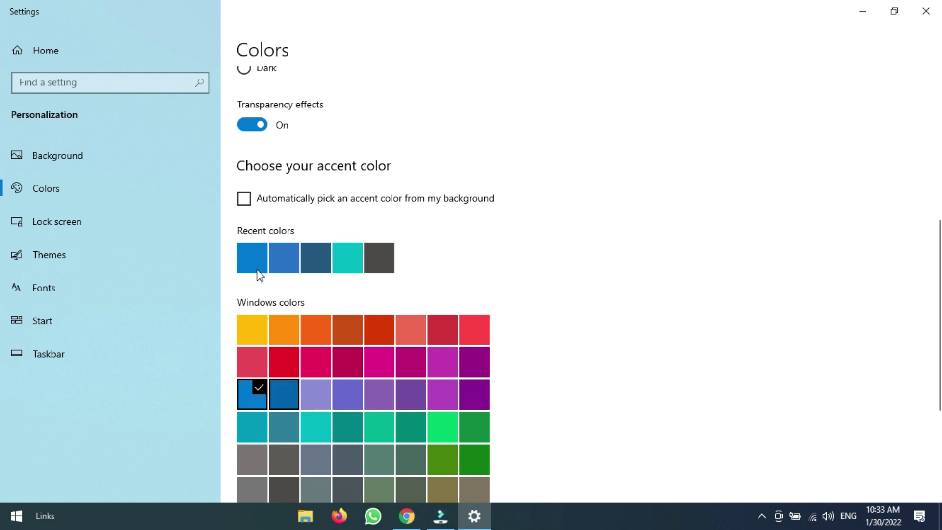
Show the accent color on Start, taskbar, and action center, and choose a green Windows color after trying lavender and violet
click(294, 265)
click(317, 396)
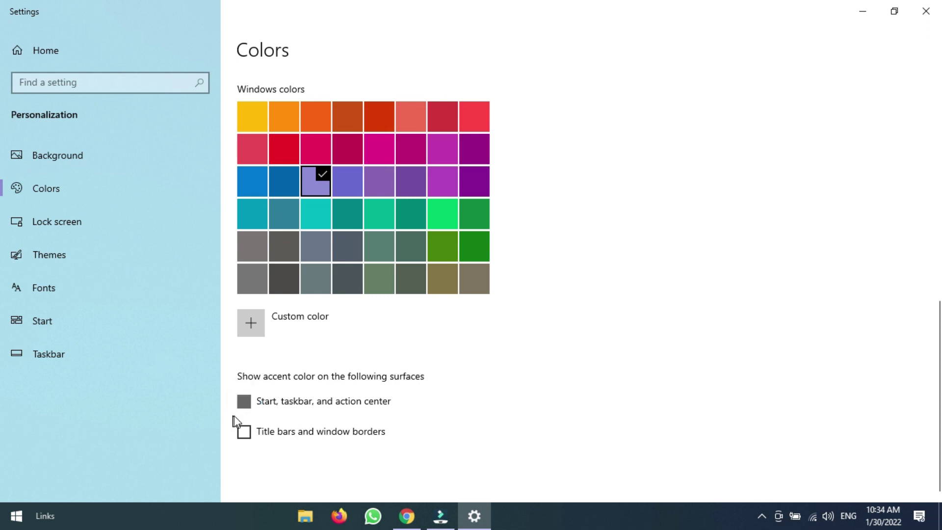
click(244, 400)
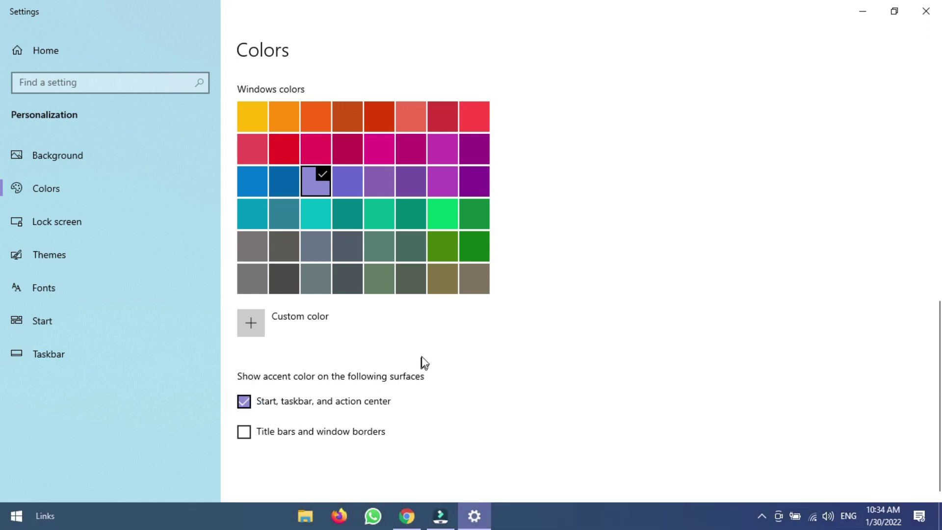
click(347, 187)
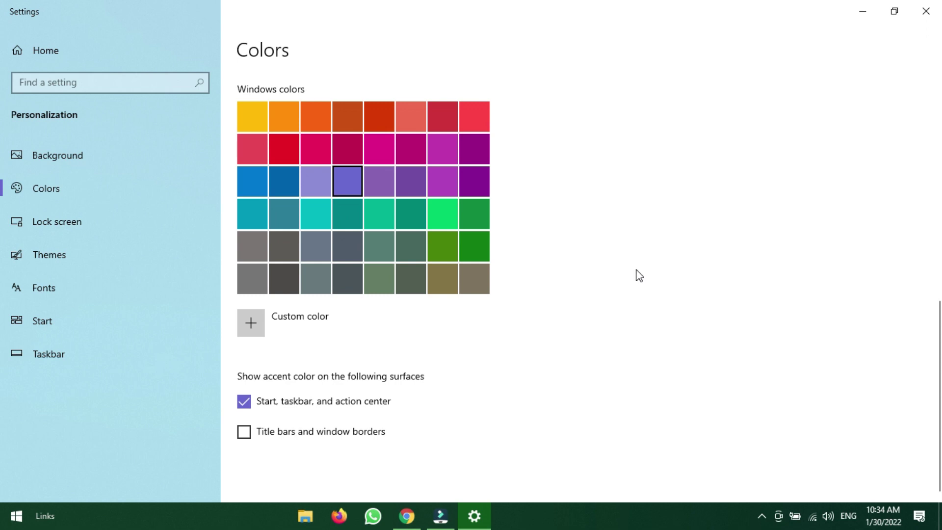
Minimize the Settings window to view the recolored taskbar on the desktop, and bring the window back
click(857, 15)
click(474, 515)
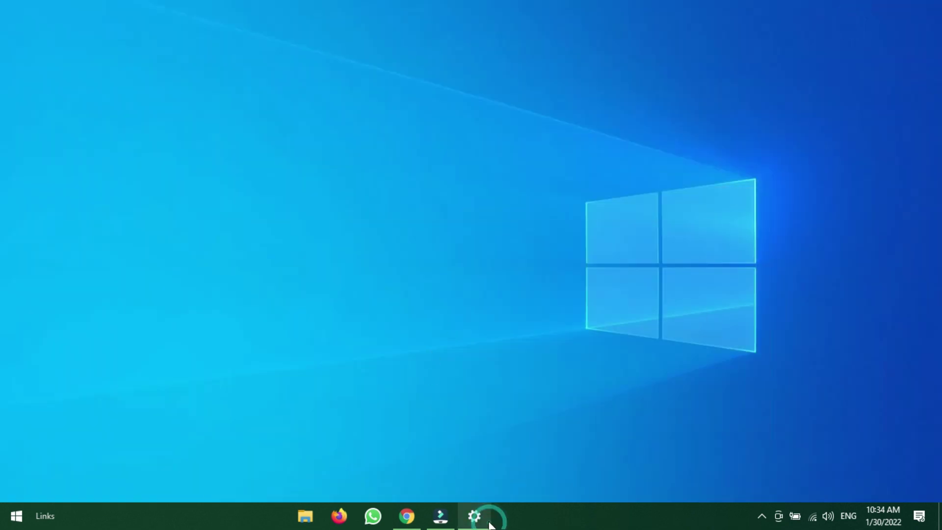
click(478, 516)
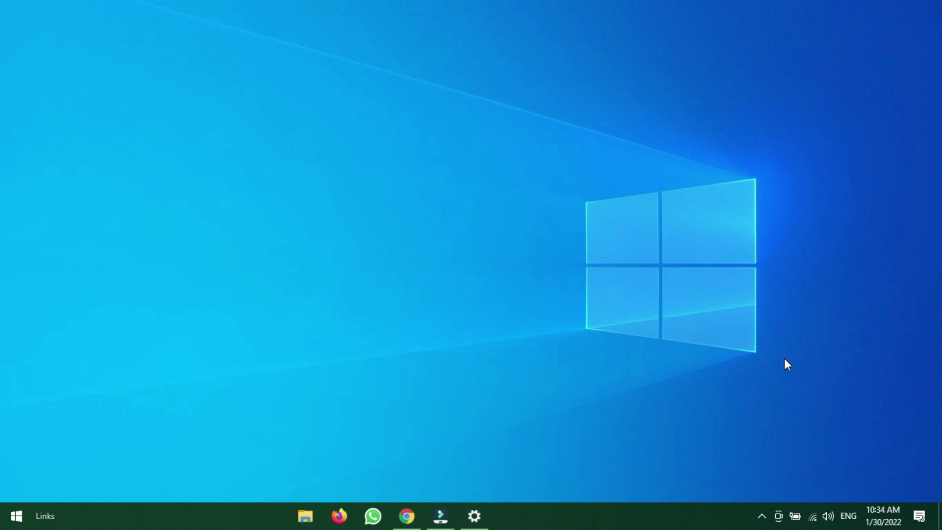
click(477, 515)
key(alt+Tab)
key(alt+Tab)
key(alt+Tab)
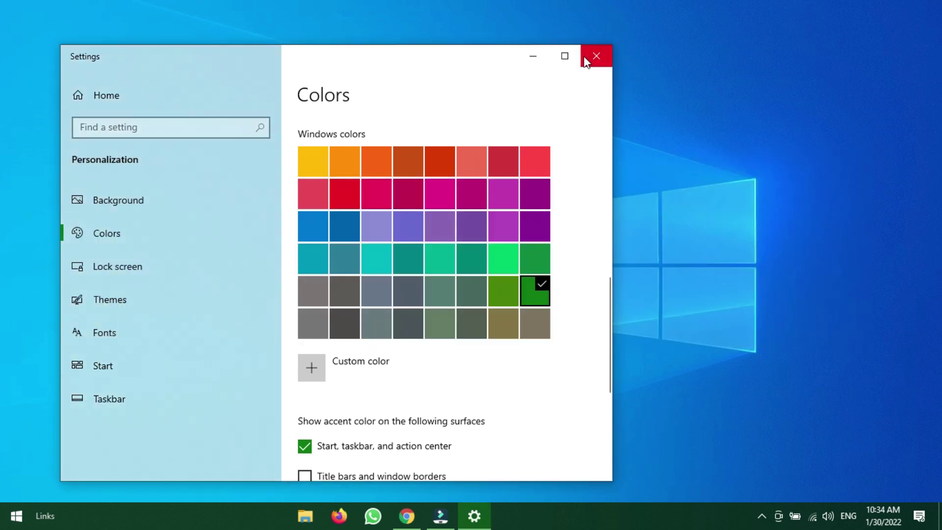
Maximize the Settings window and turn on "Automatically pick an accent color from my background"
click(564, 56)
scroll(577, 200, up, 5)
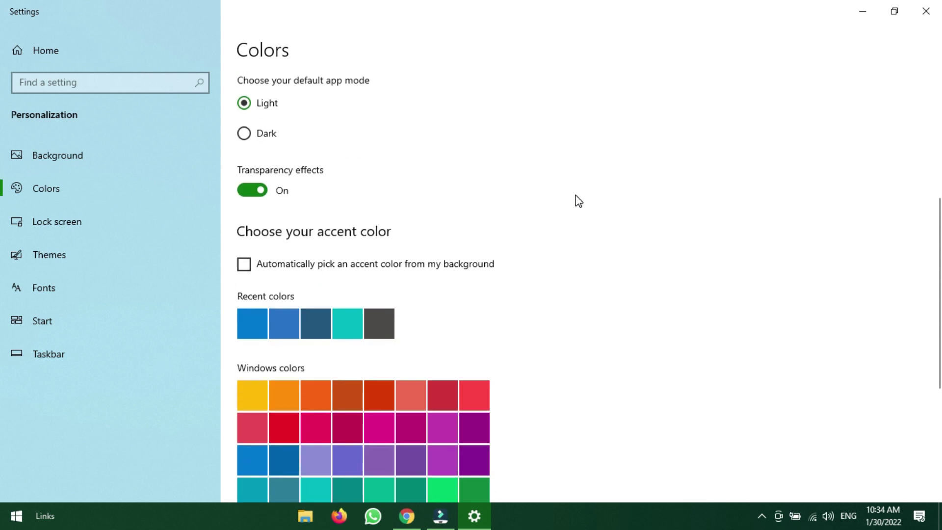
click(245, 294)
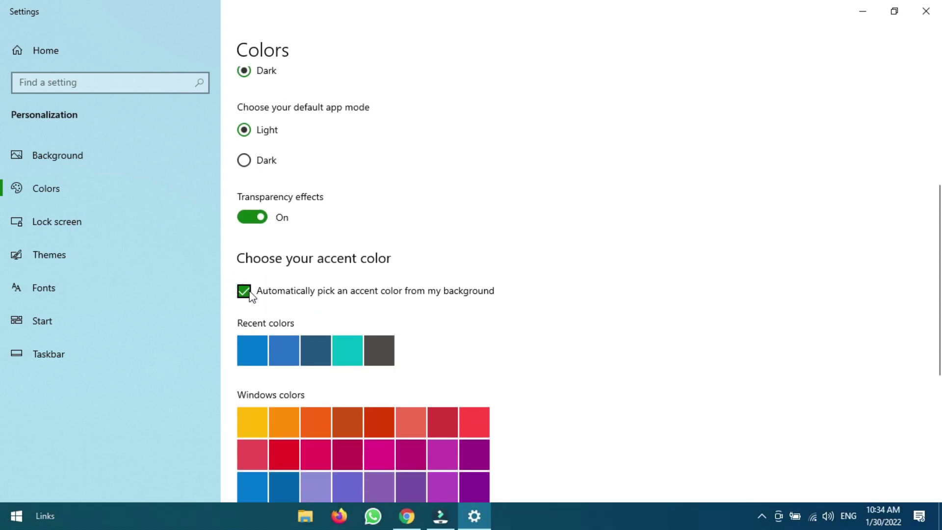
Minimize Settings to compare the automatic taskbar color with the desktop background, and restore the window
click(865, 12)
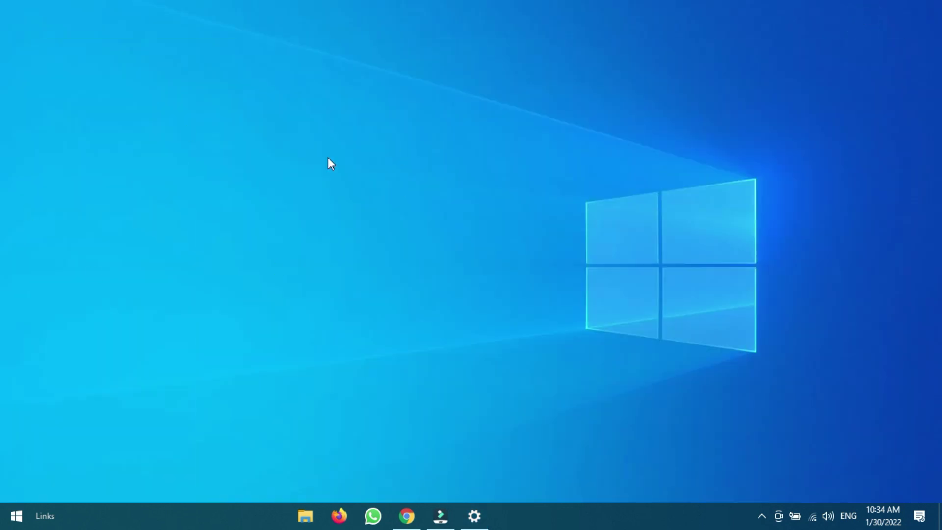
right_click(313, 148)
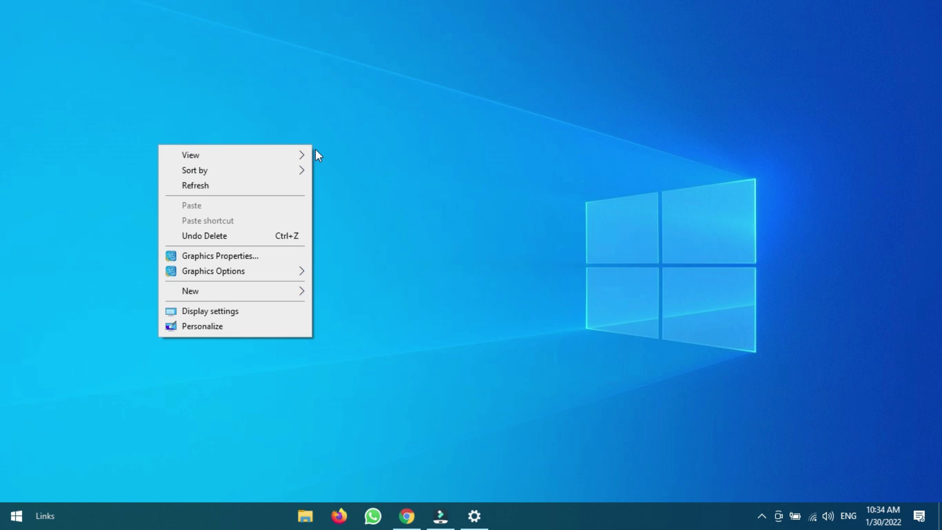
click(421, 215)
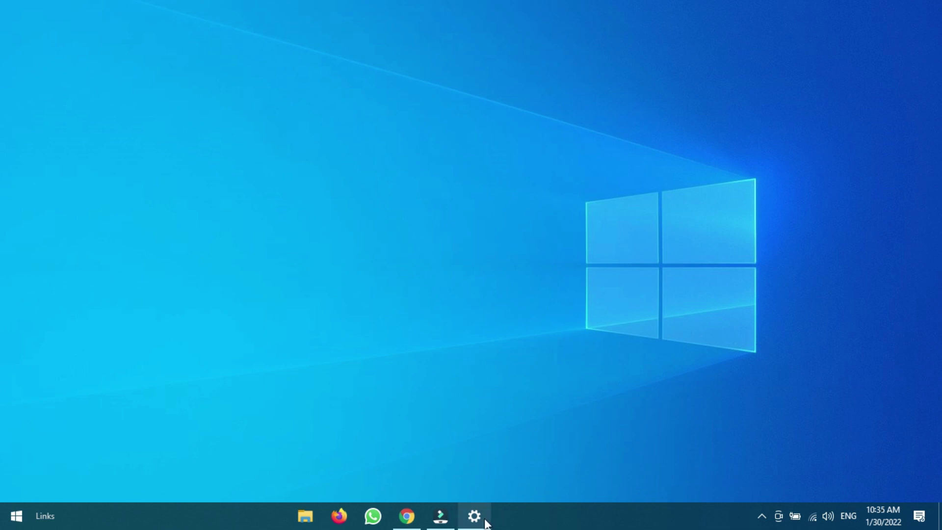
click(470, 524)
key(alt+Tab)
key(alt+Tab)
key(alt+Tab)
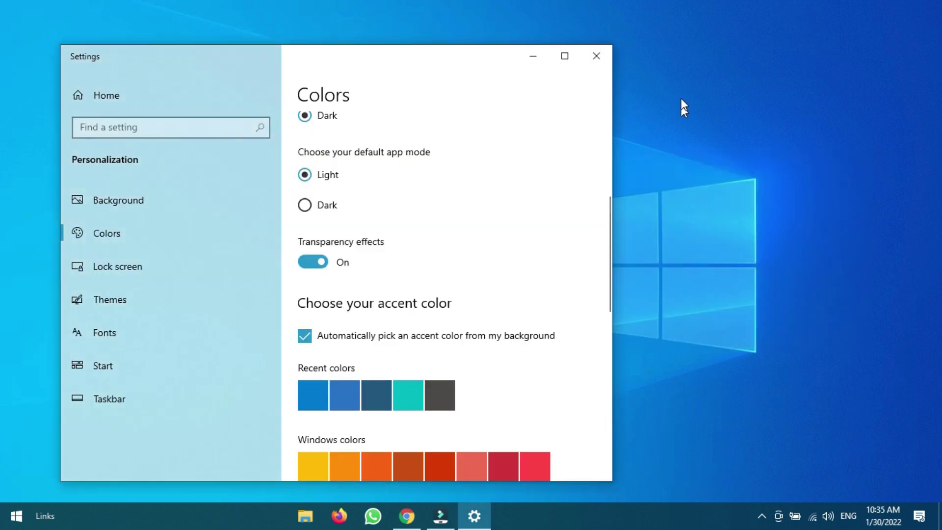
Maximize the Settings window and set the default app mode to Dark
click(565, 58)
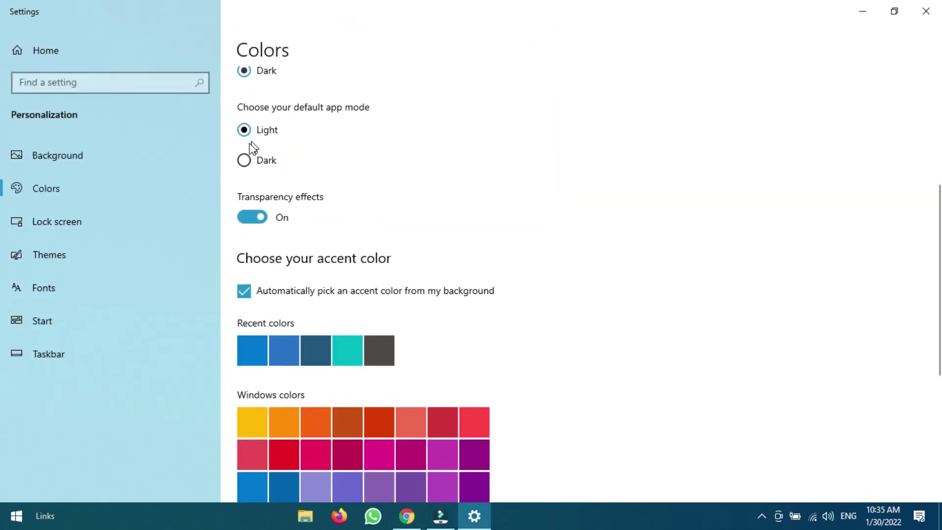
click(245, 162)
click(249, 161)
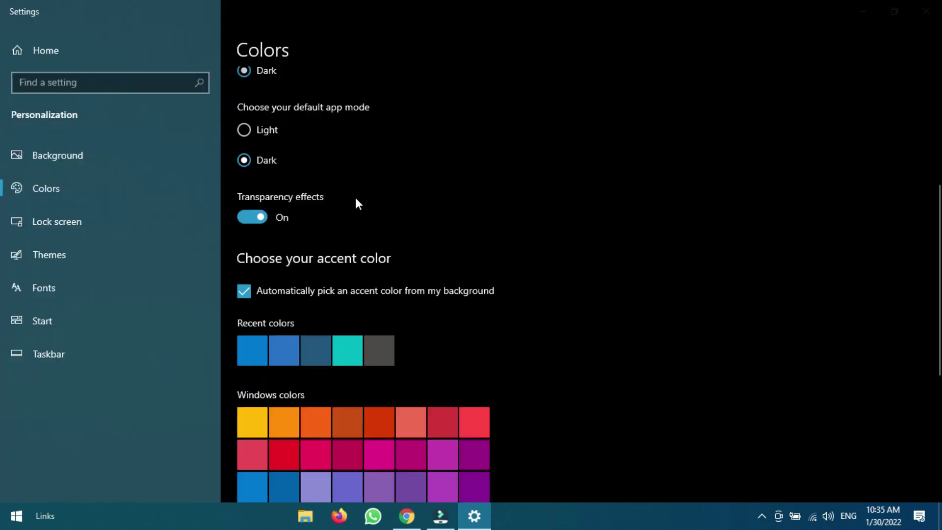
Set both the default Windows mode and the default app mode to Light
scroll(589, 260, up, 6)
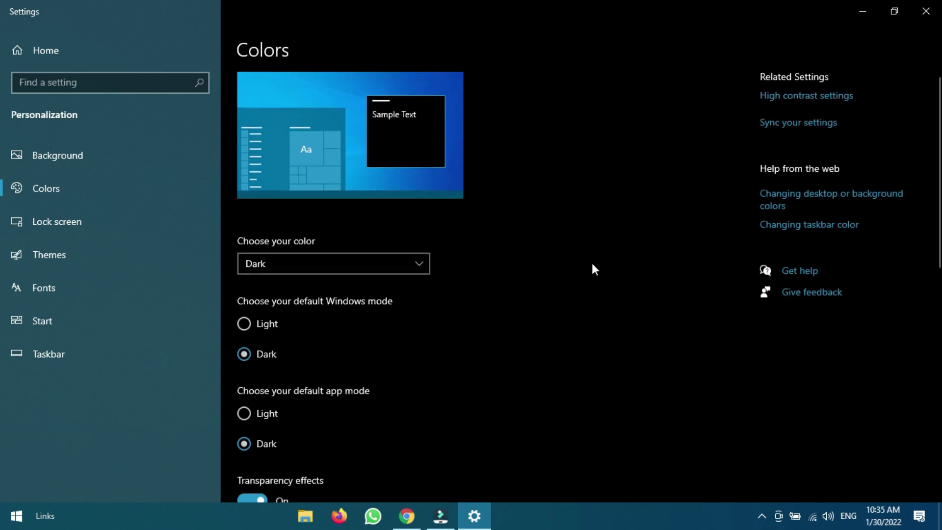
scroll(552, 259, down, 2)
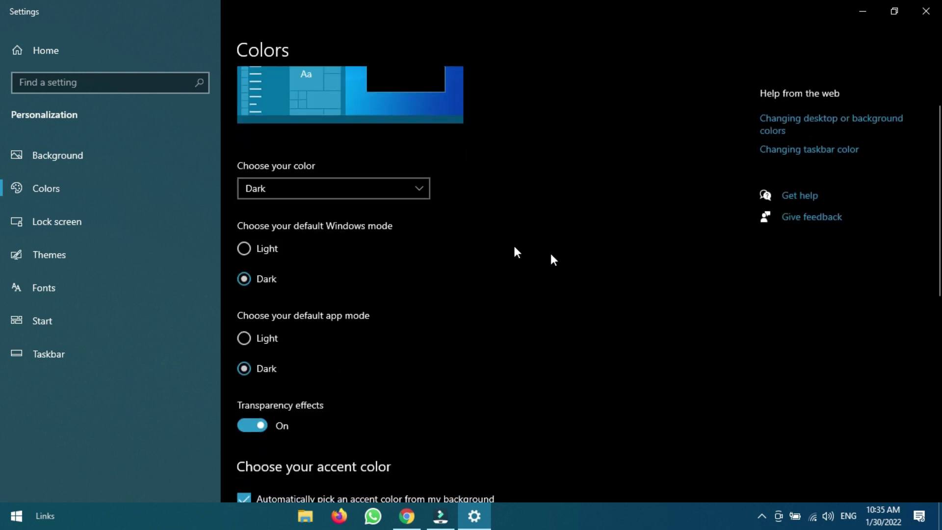
click(247, 252)
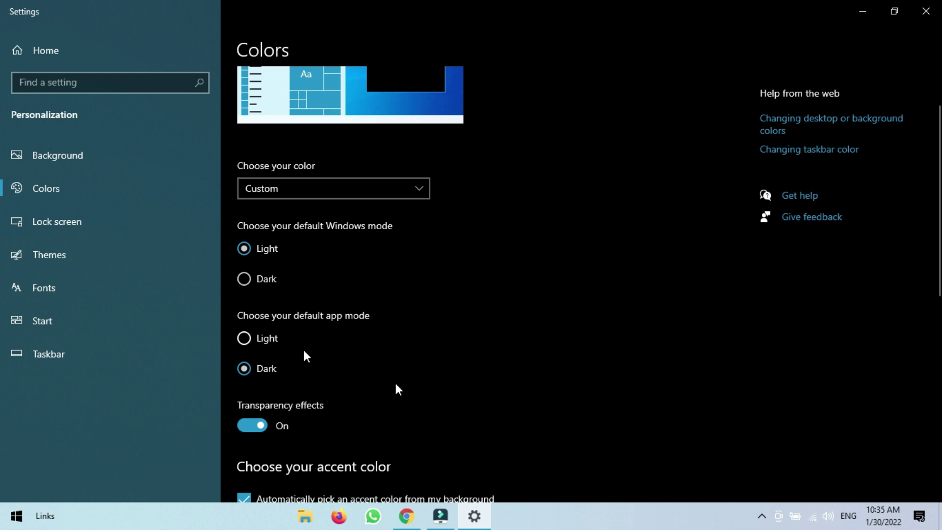
click(250, 340)
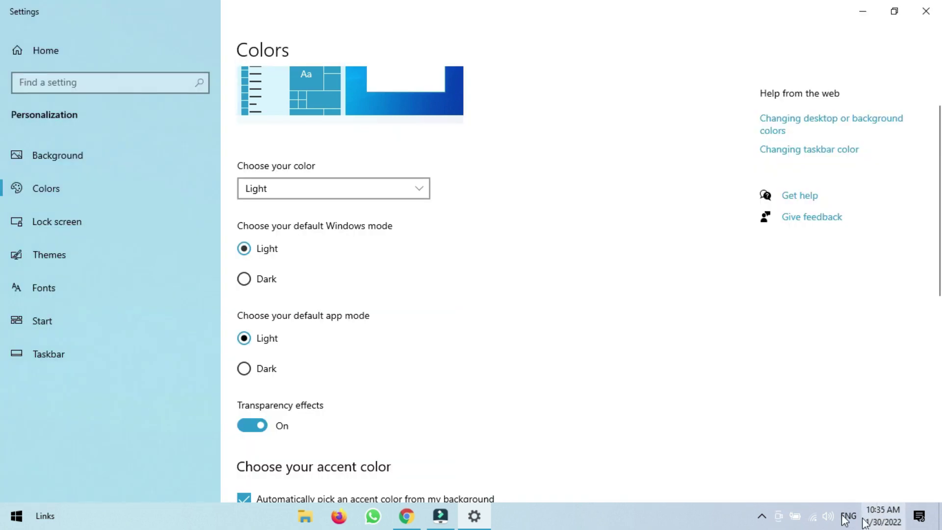
Set the default Windows mode to Dark, try the Dark app mode before returning it to Light, and close Settings
scroll(471, 354, down, 3)
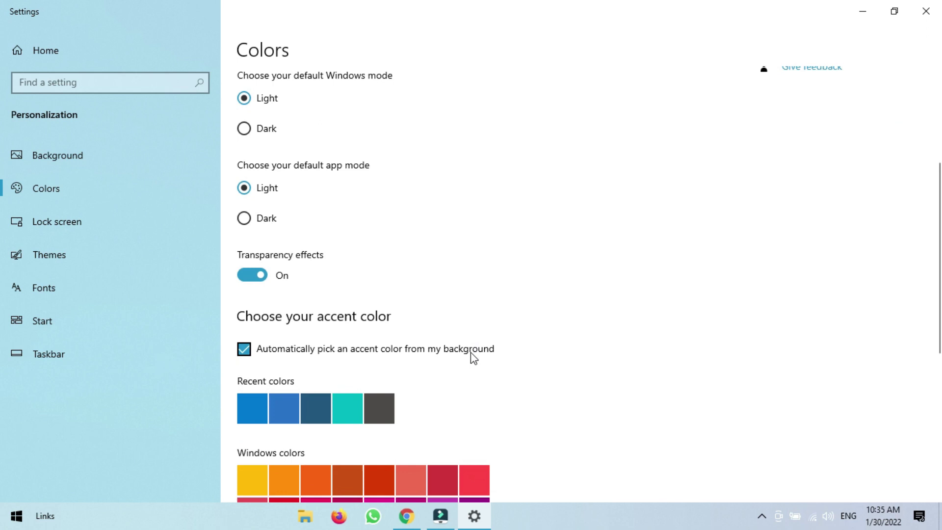
scroll(538, 369, down, 2)
scroll(442, 334, up, 4)
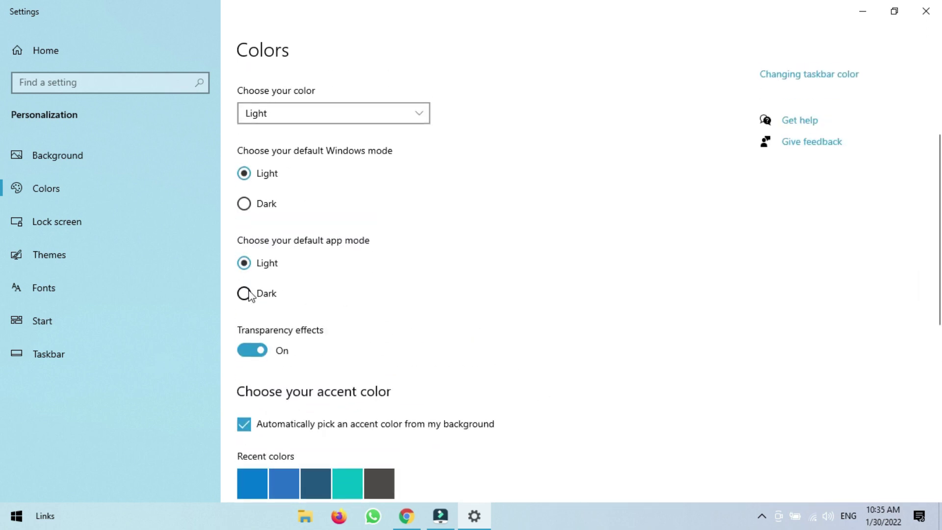
click(247, 205)
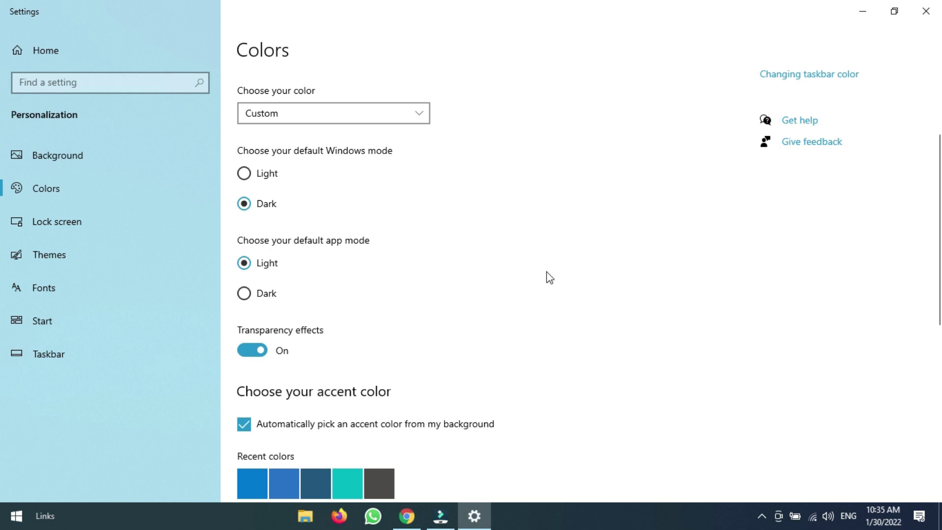
click(248, 293)
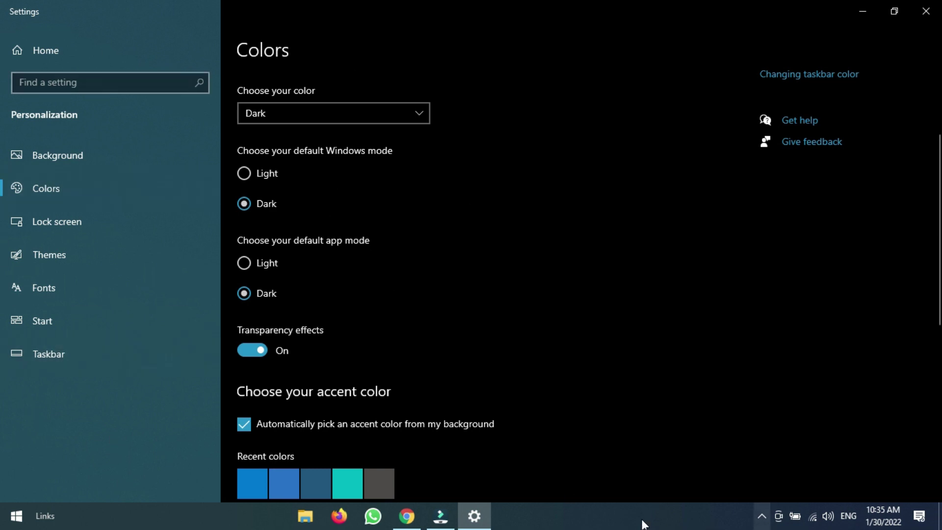
click(244, 263)
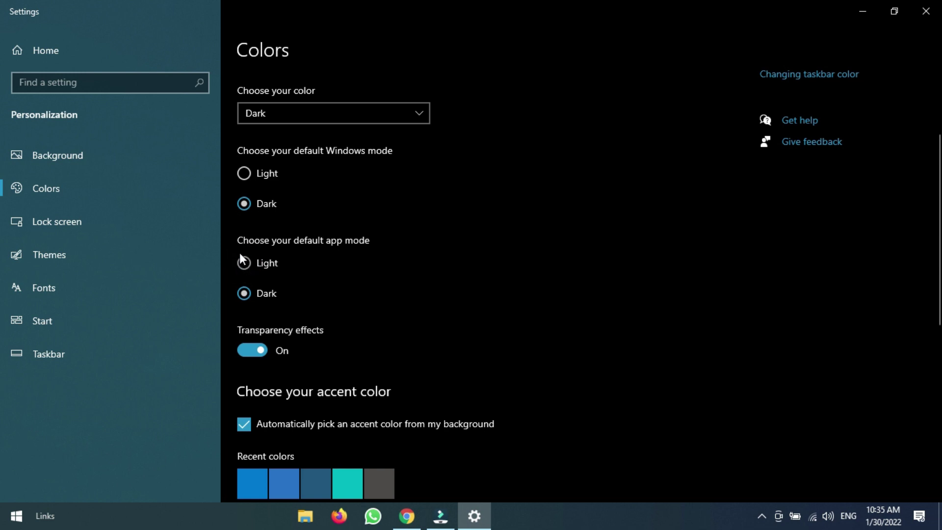
click(926, 9)
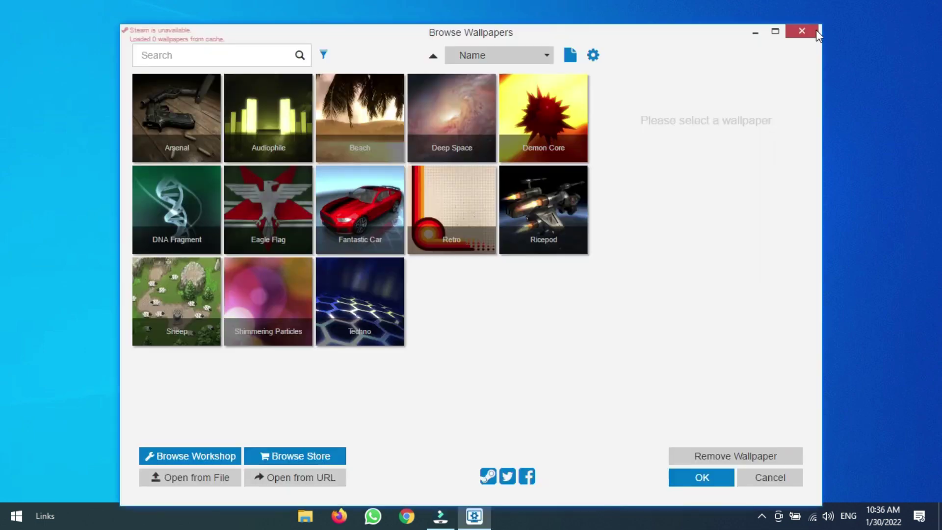
Close the Browse Wallpapers window, search Google in Chrome for "wallpaper engine download pc" and look through the results
click(809, 30)
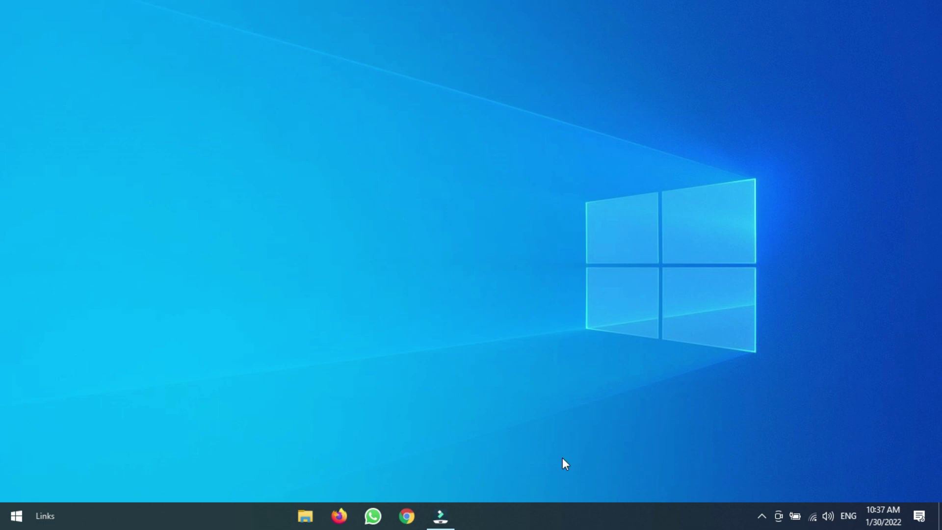
click(397, 526)
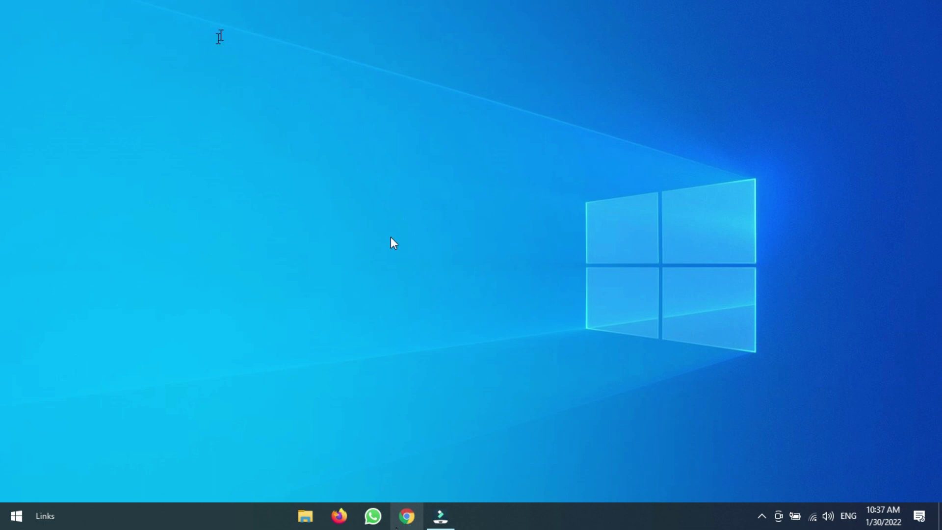
text(wa)
key(Down)
key(Return)
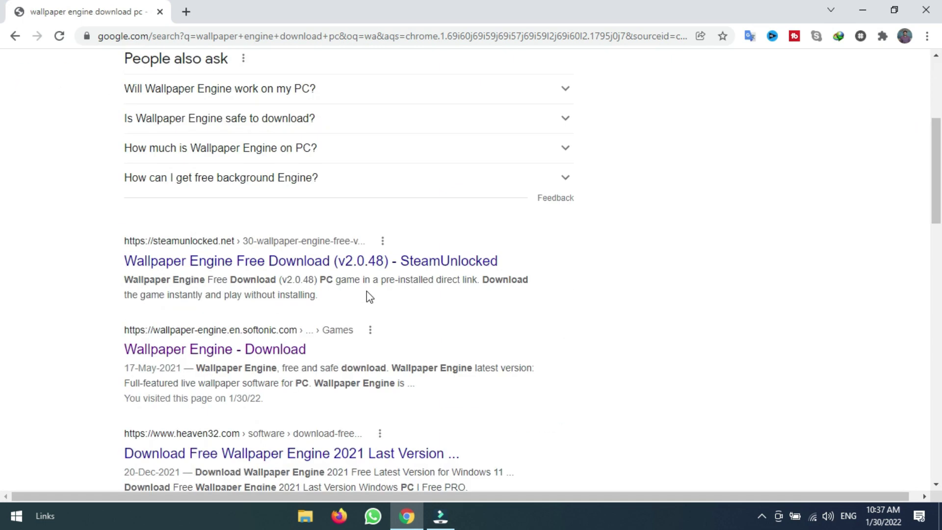
scroll(367, 290, down, 6)
scroll(368, 295, down, 3)
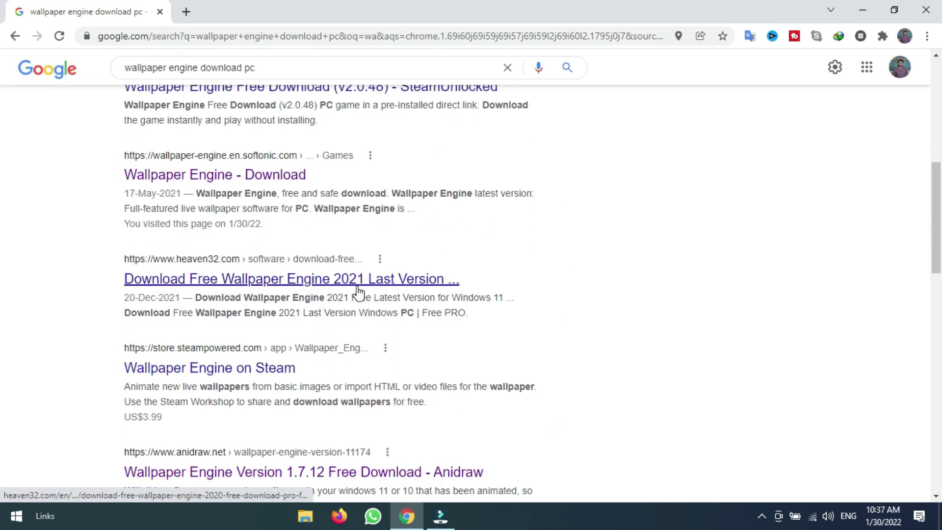
scroll(350, 283, down, 1)
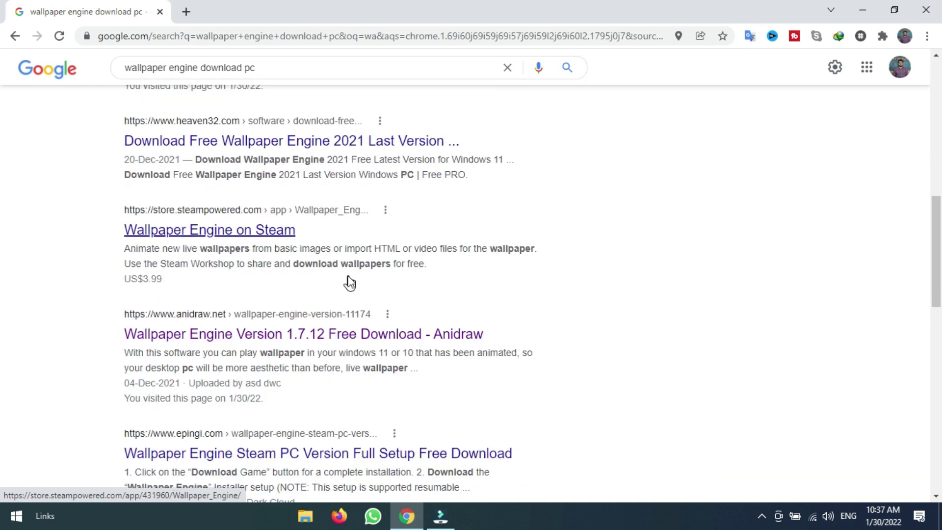
Finish looking through the search results, switch to Wallpaper Engine from Chrome and maximize its Browse Wallpapers window
scroll(336, 261, down, 3)
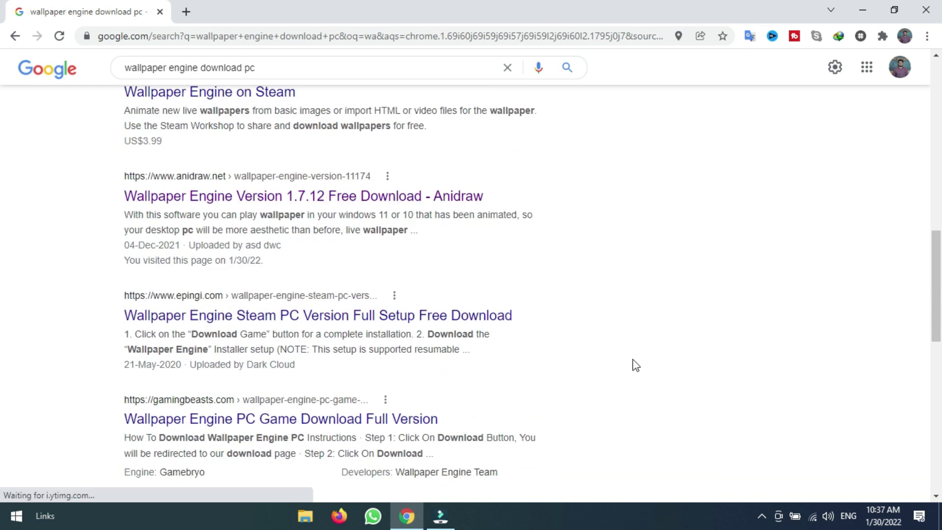
scroll(633, 364, up, 10)
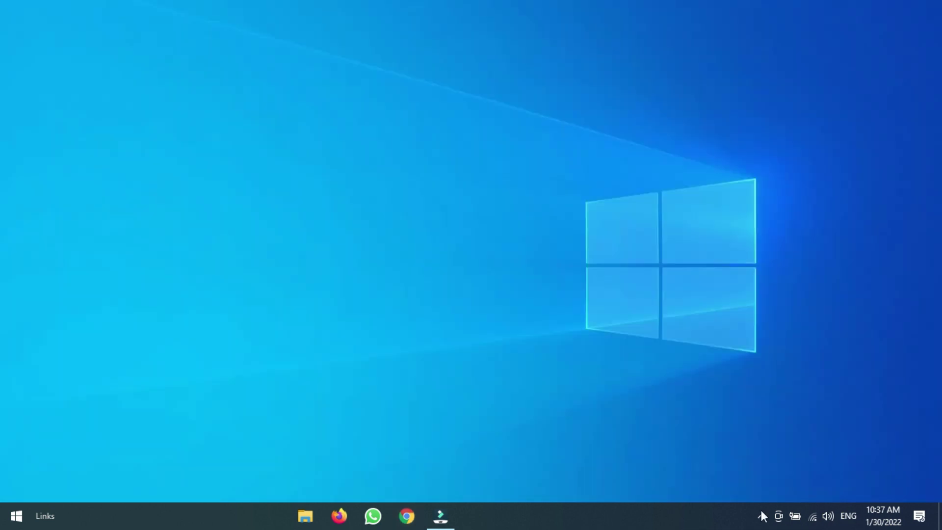
click(761, 513)
click(788, 488)
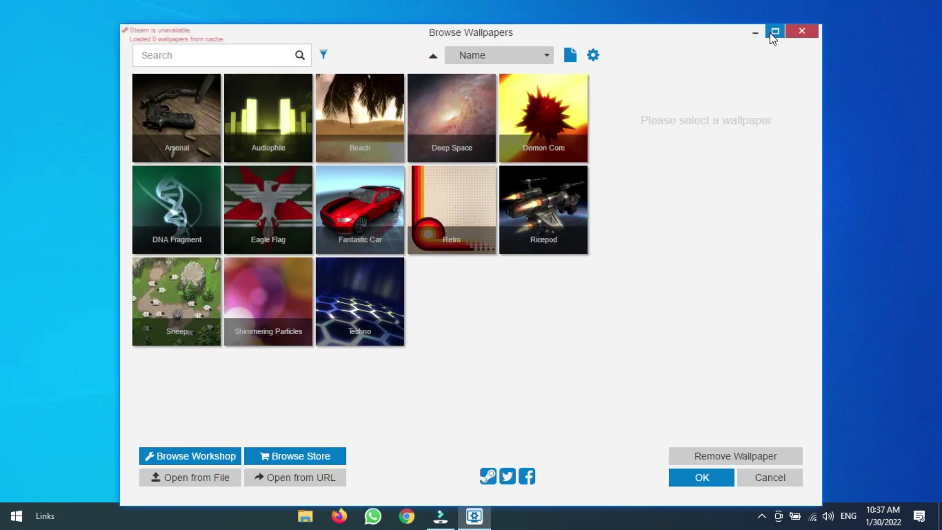
click(773, 32)
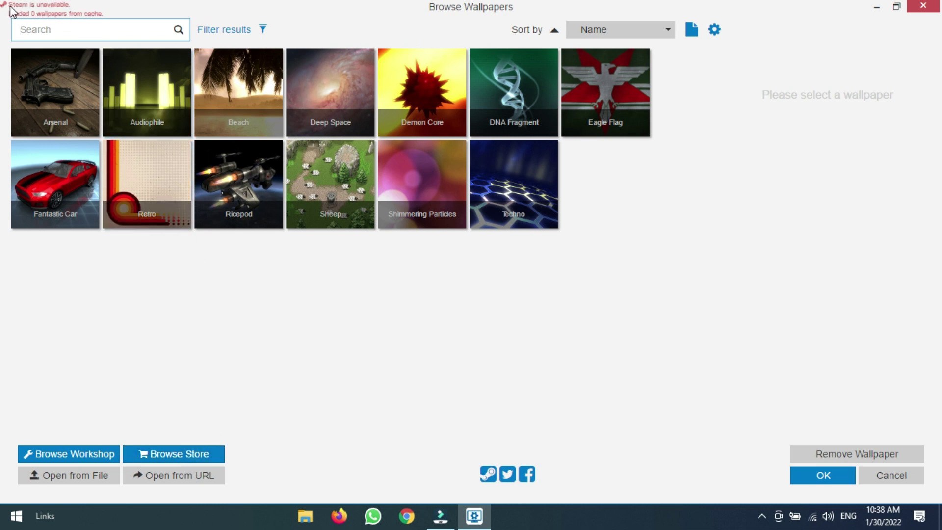
Preview the Audiophile, Beach, DNA Fragment, Eagle Flag, Techno, Shimmering Particles, Sheep and Retro wallpapers one after another
click(149, 102)
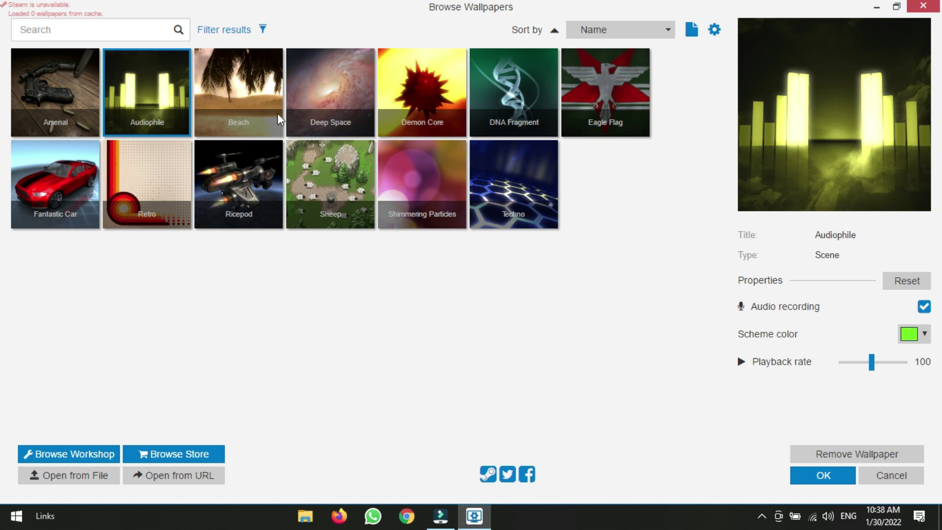
click(233, 97)
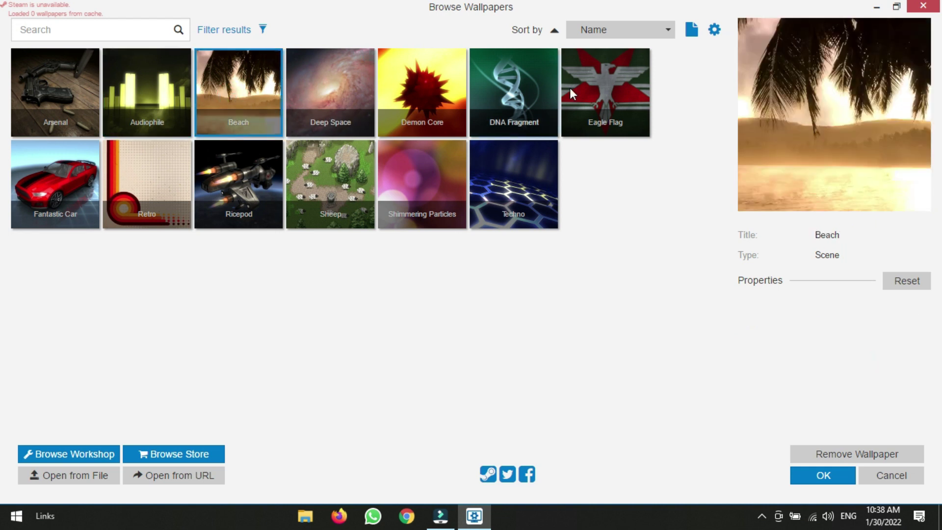
click(519, 93)
click(584, 78)
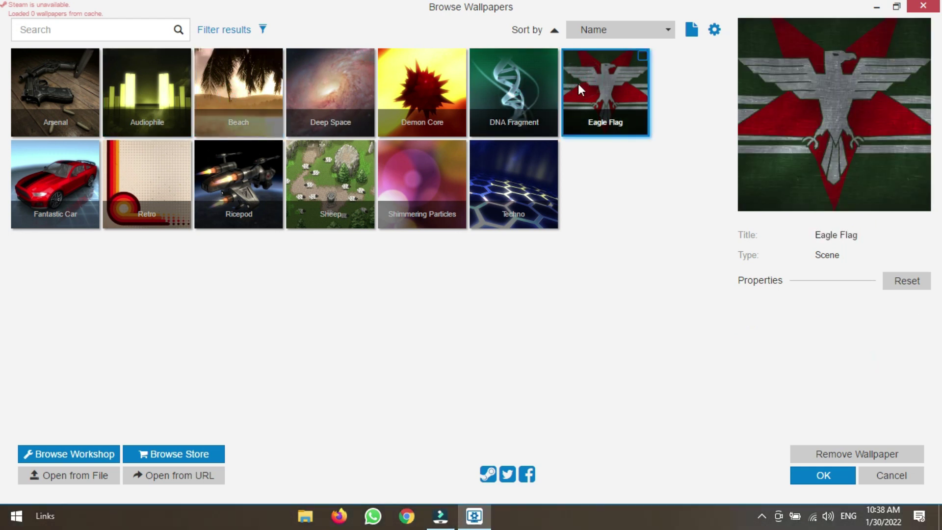
click(496, 166)
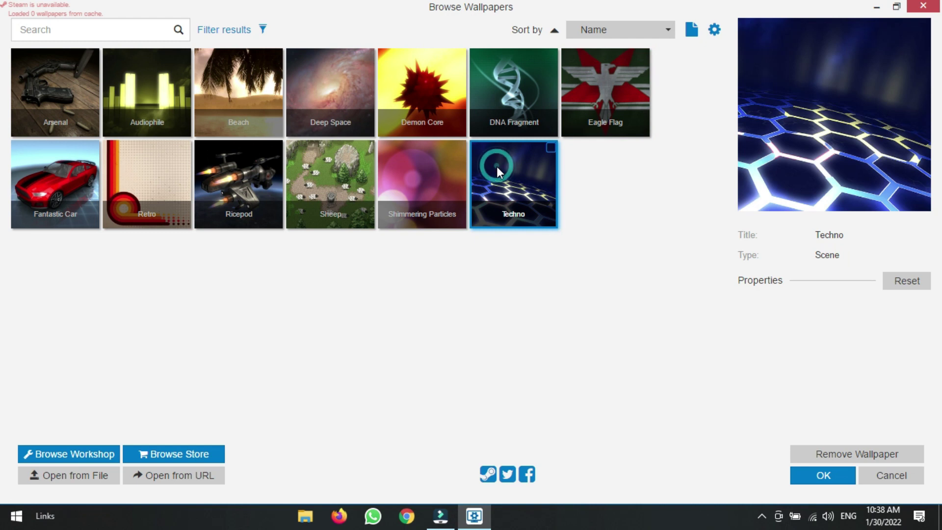
click(427, 175)
click(343, 183)
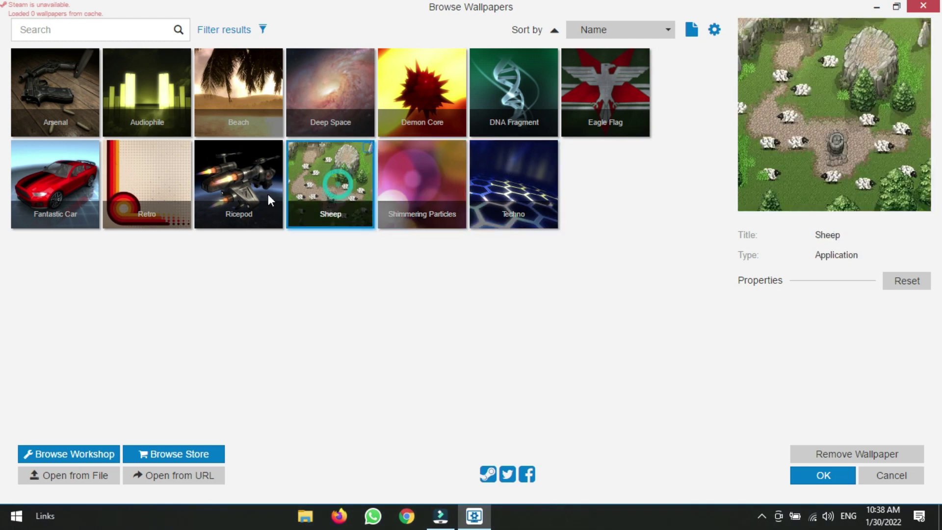
click(128, 175)
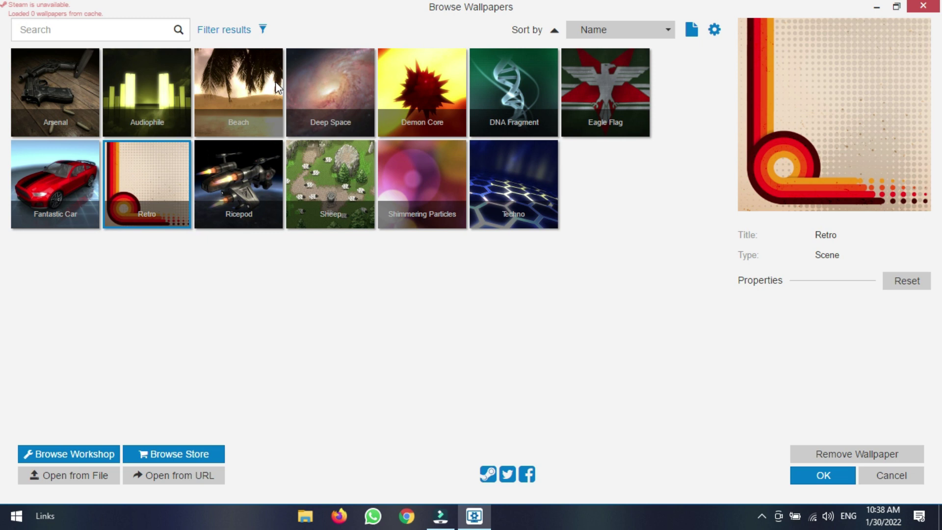
Preview Audiophile once more, select the Arsenal wallpaper and confirm the choice to return to the desktop
click(150, 84)
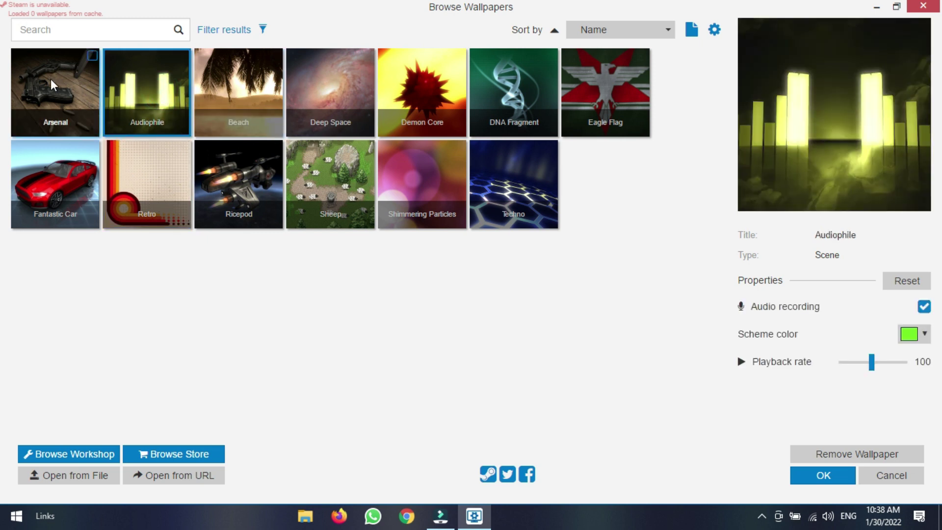
click(51, 84)
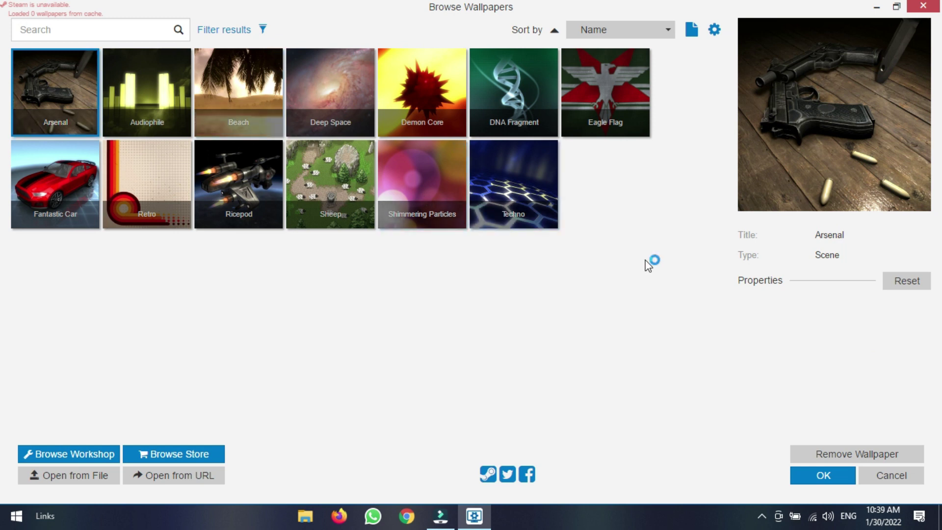
click(822, 480)
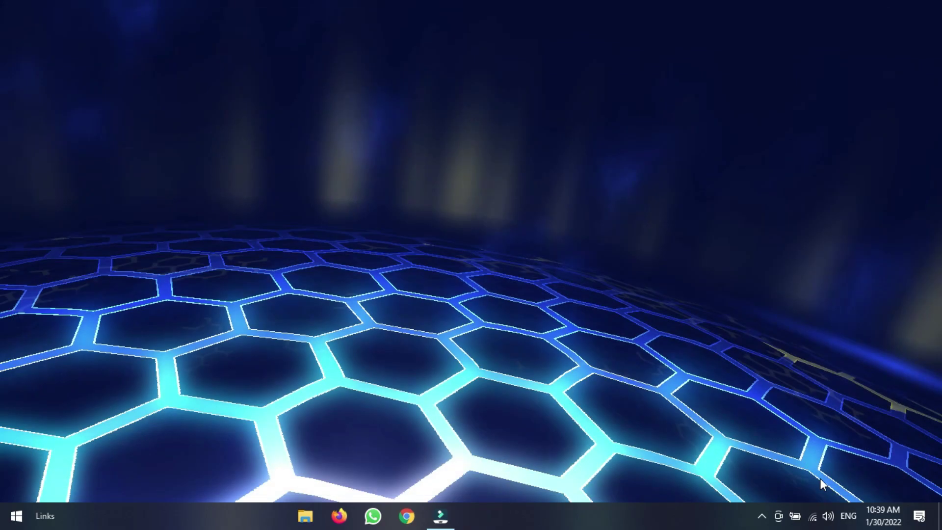